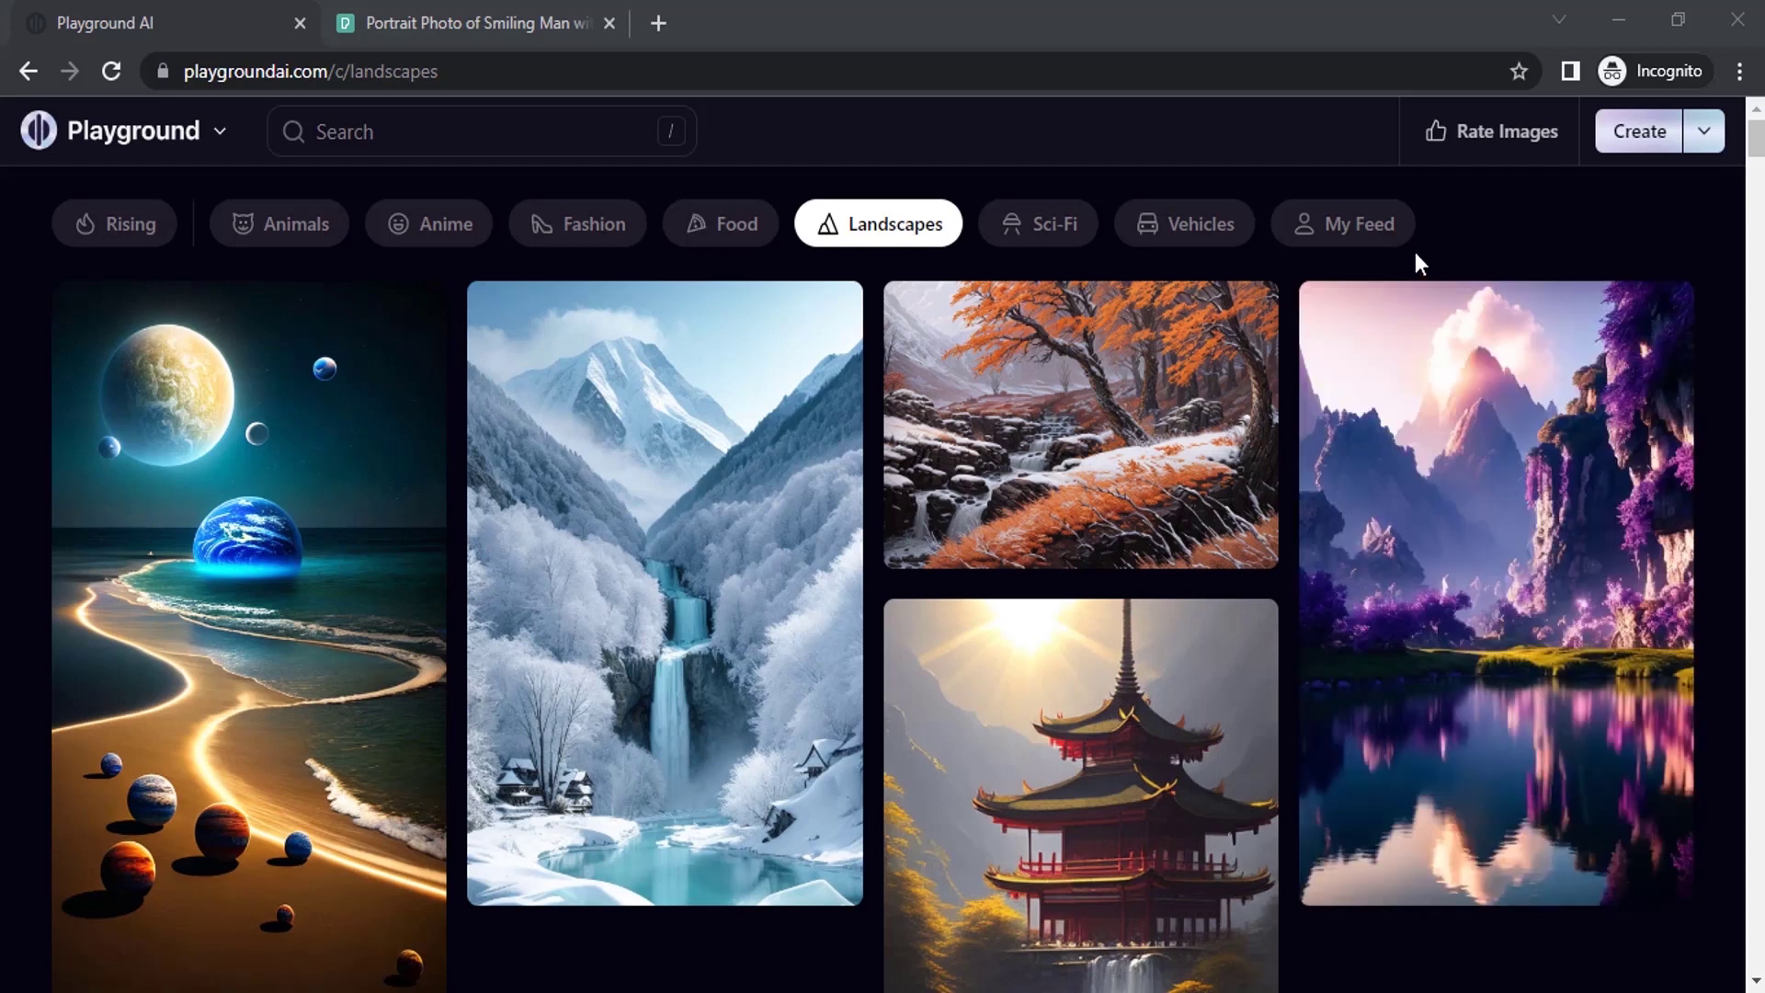
Start a new board, upload the smiling woman's portrait under Image to Image, and choose Edit with Mask
click(1705, 136)
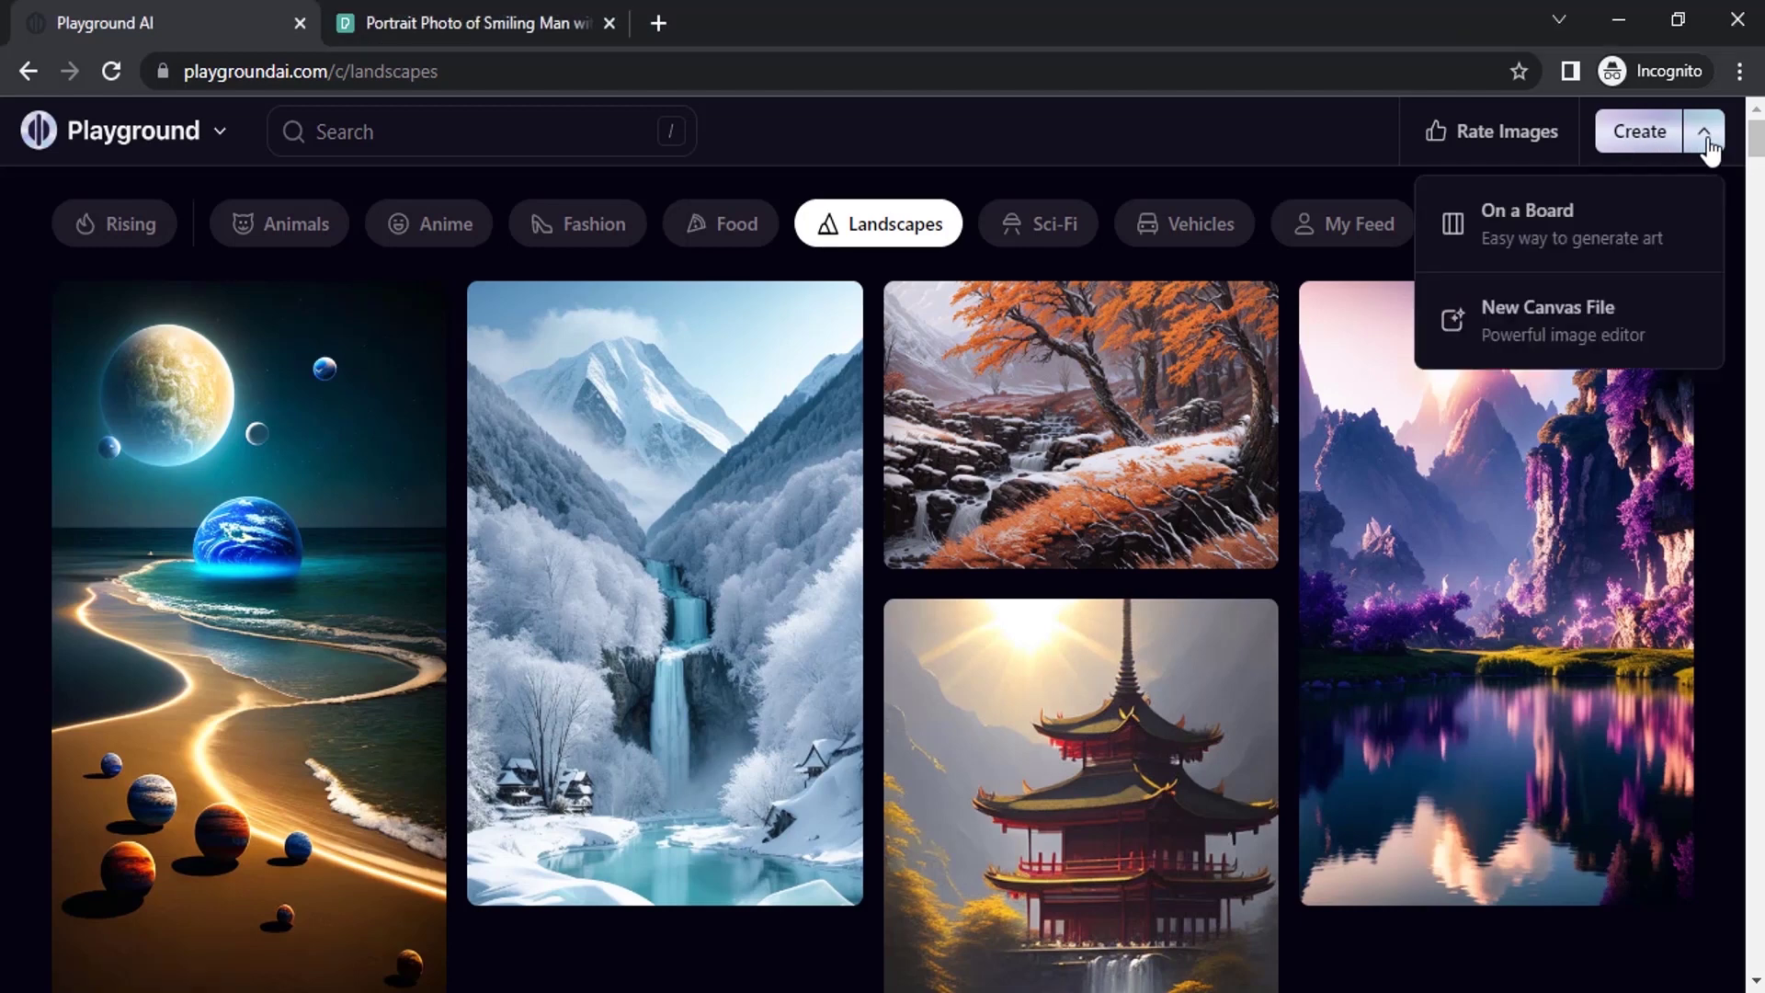
click(1565, 238)
scroll(173, 520, down, 8)
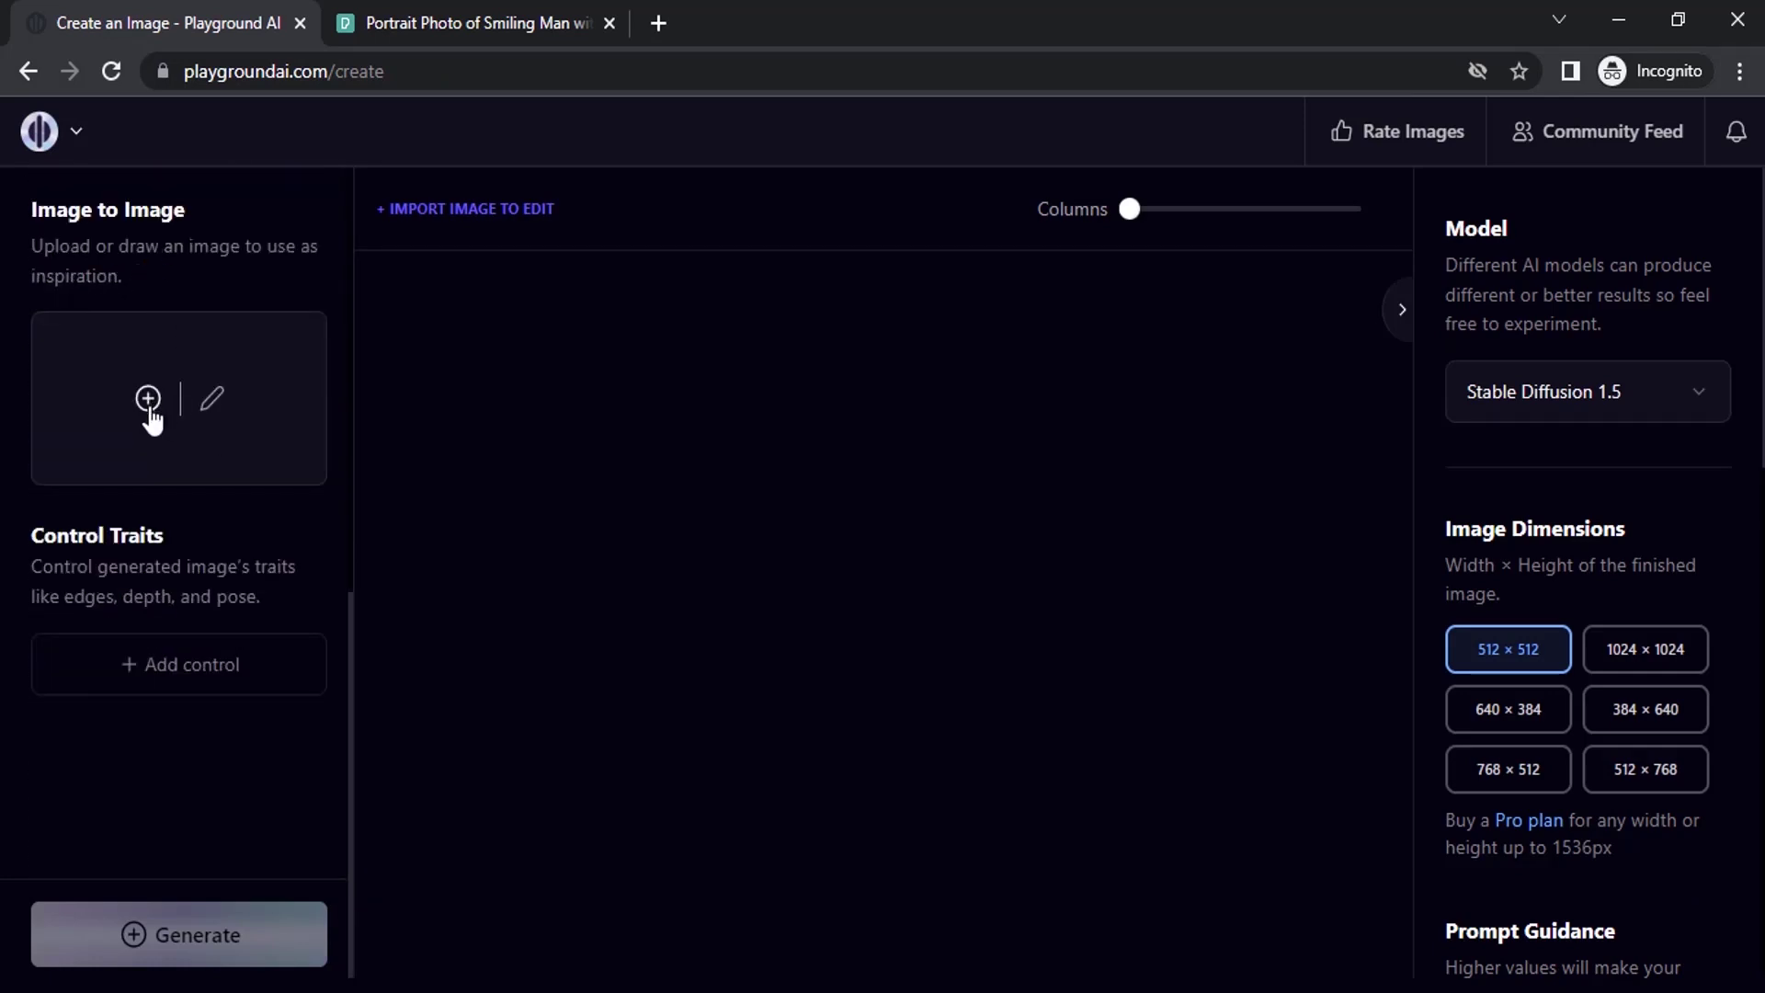
click(148, 398)
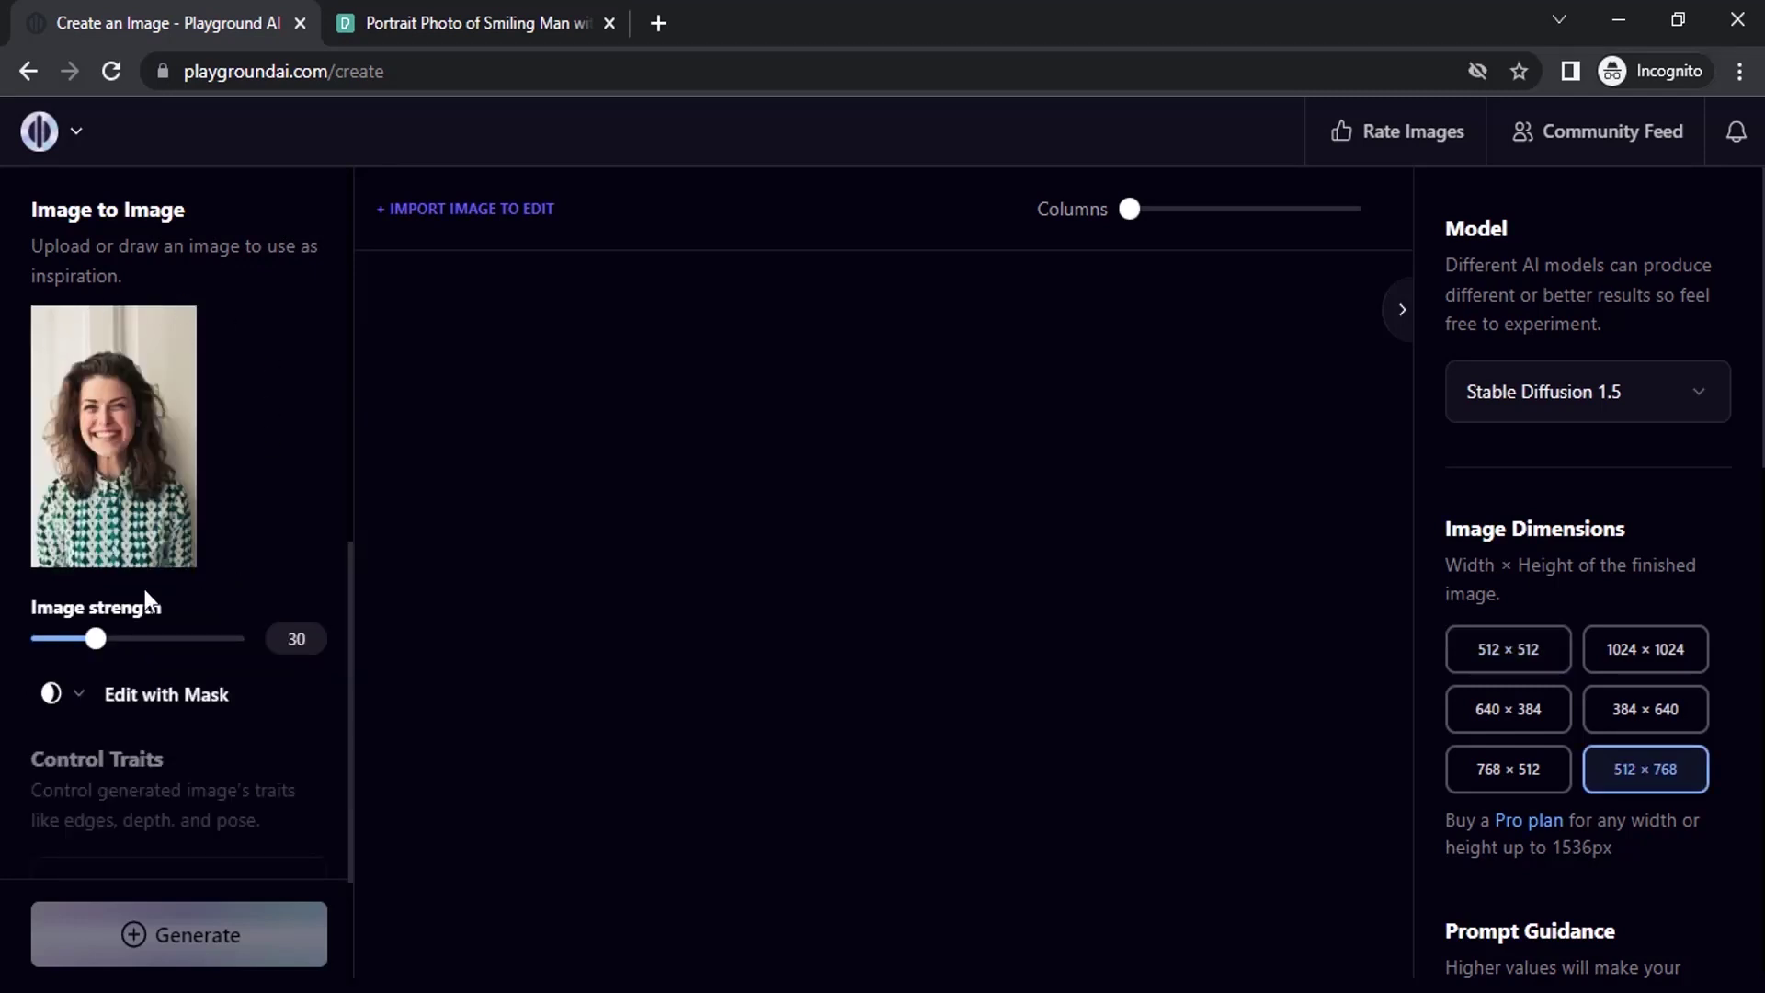
click(191, 712)
scroll(653, 459, down, 2)
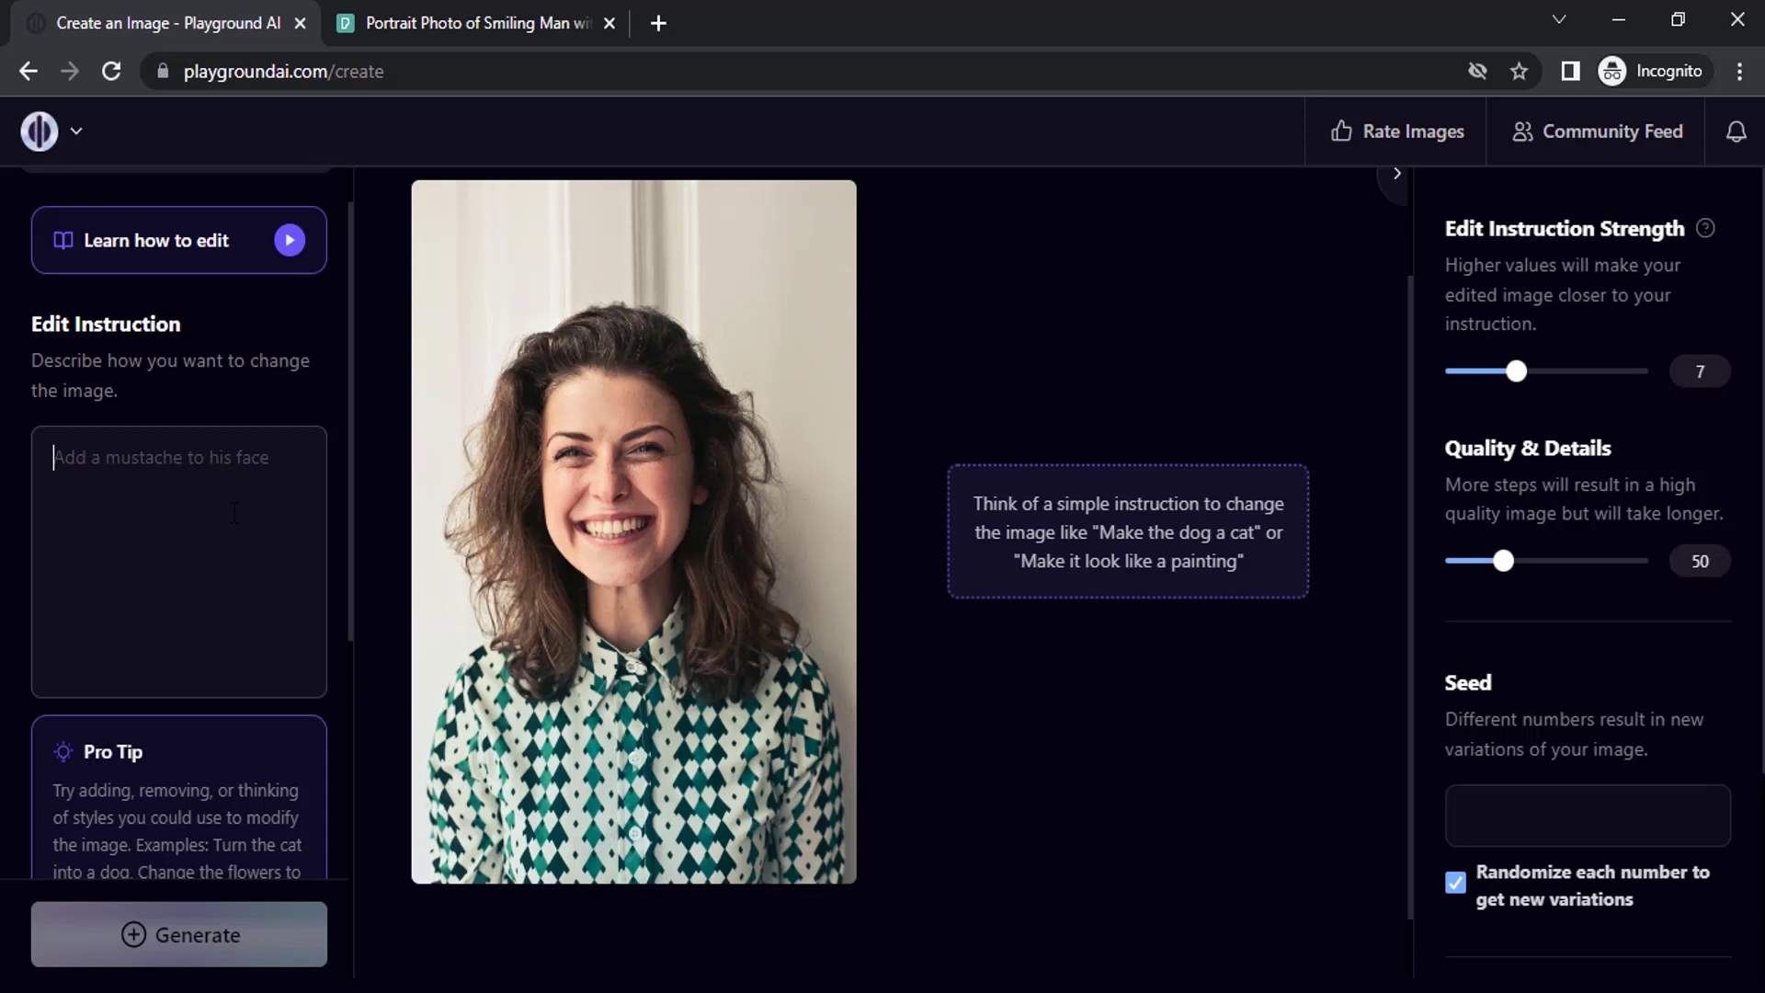
scroll(150, 597, down, 4)
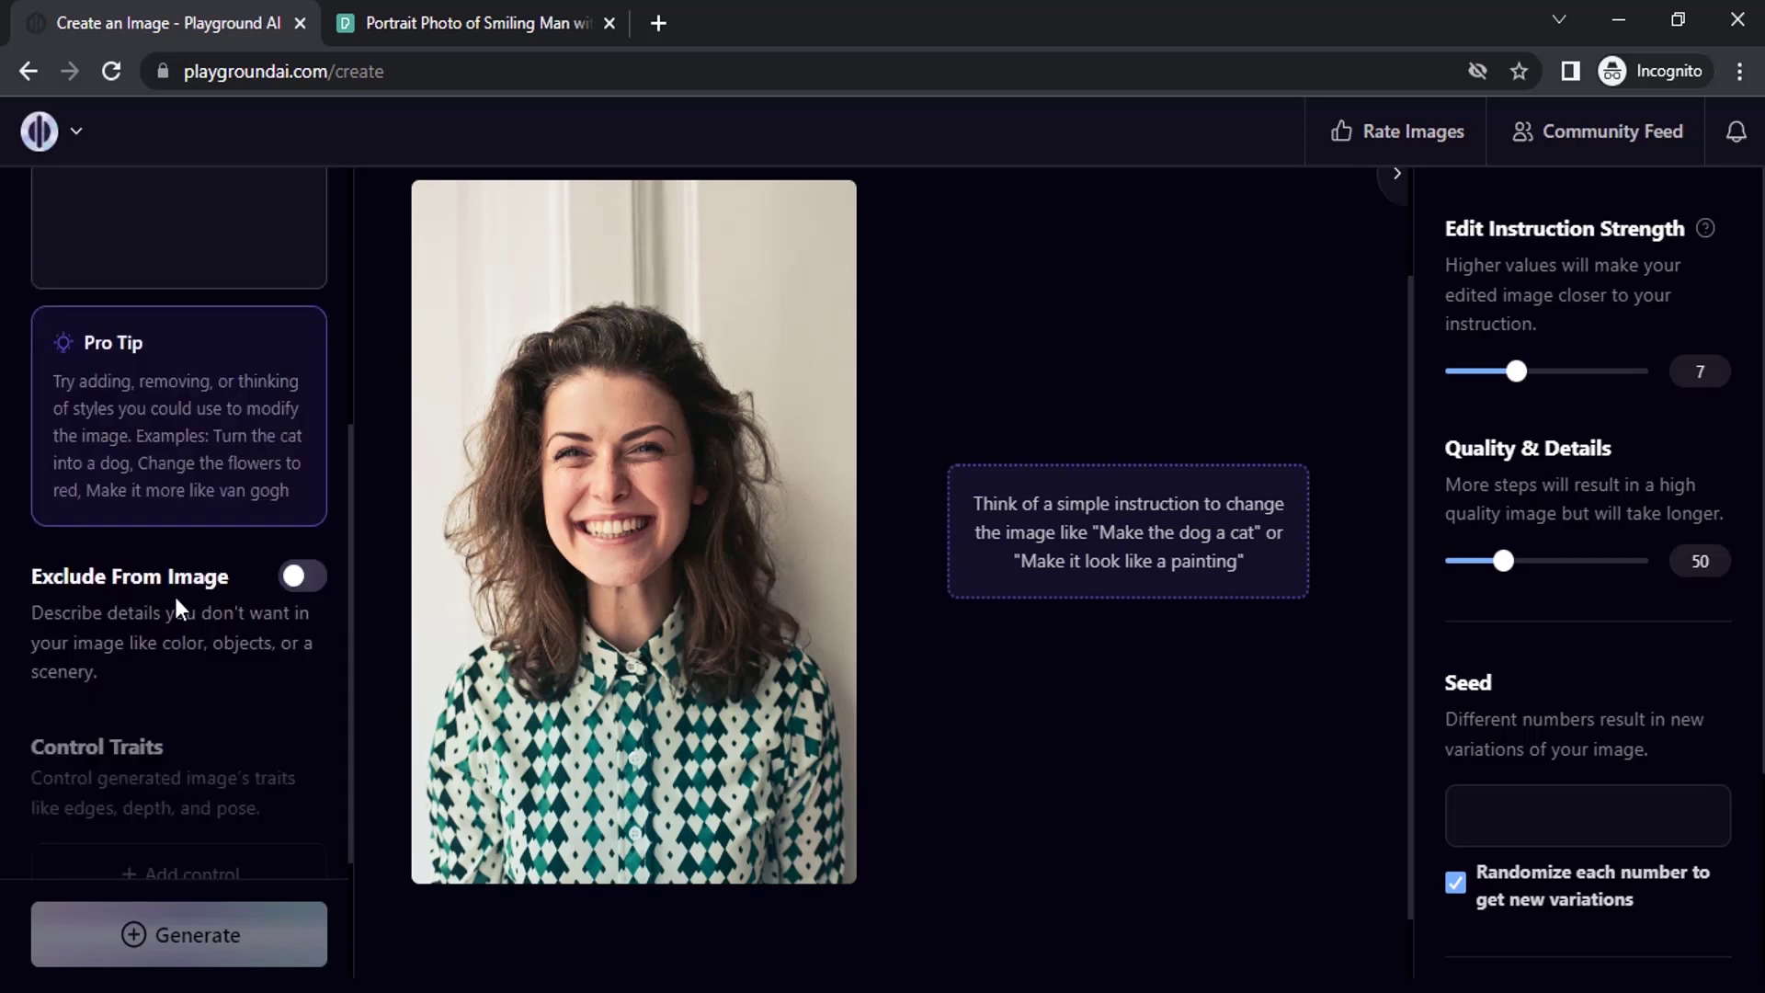
click(296, 577)
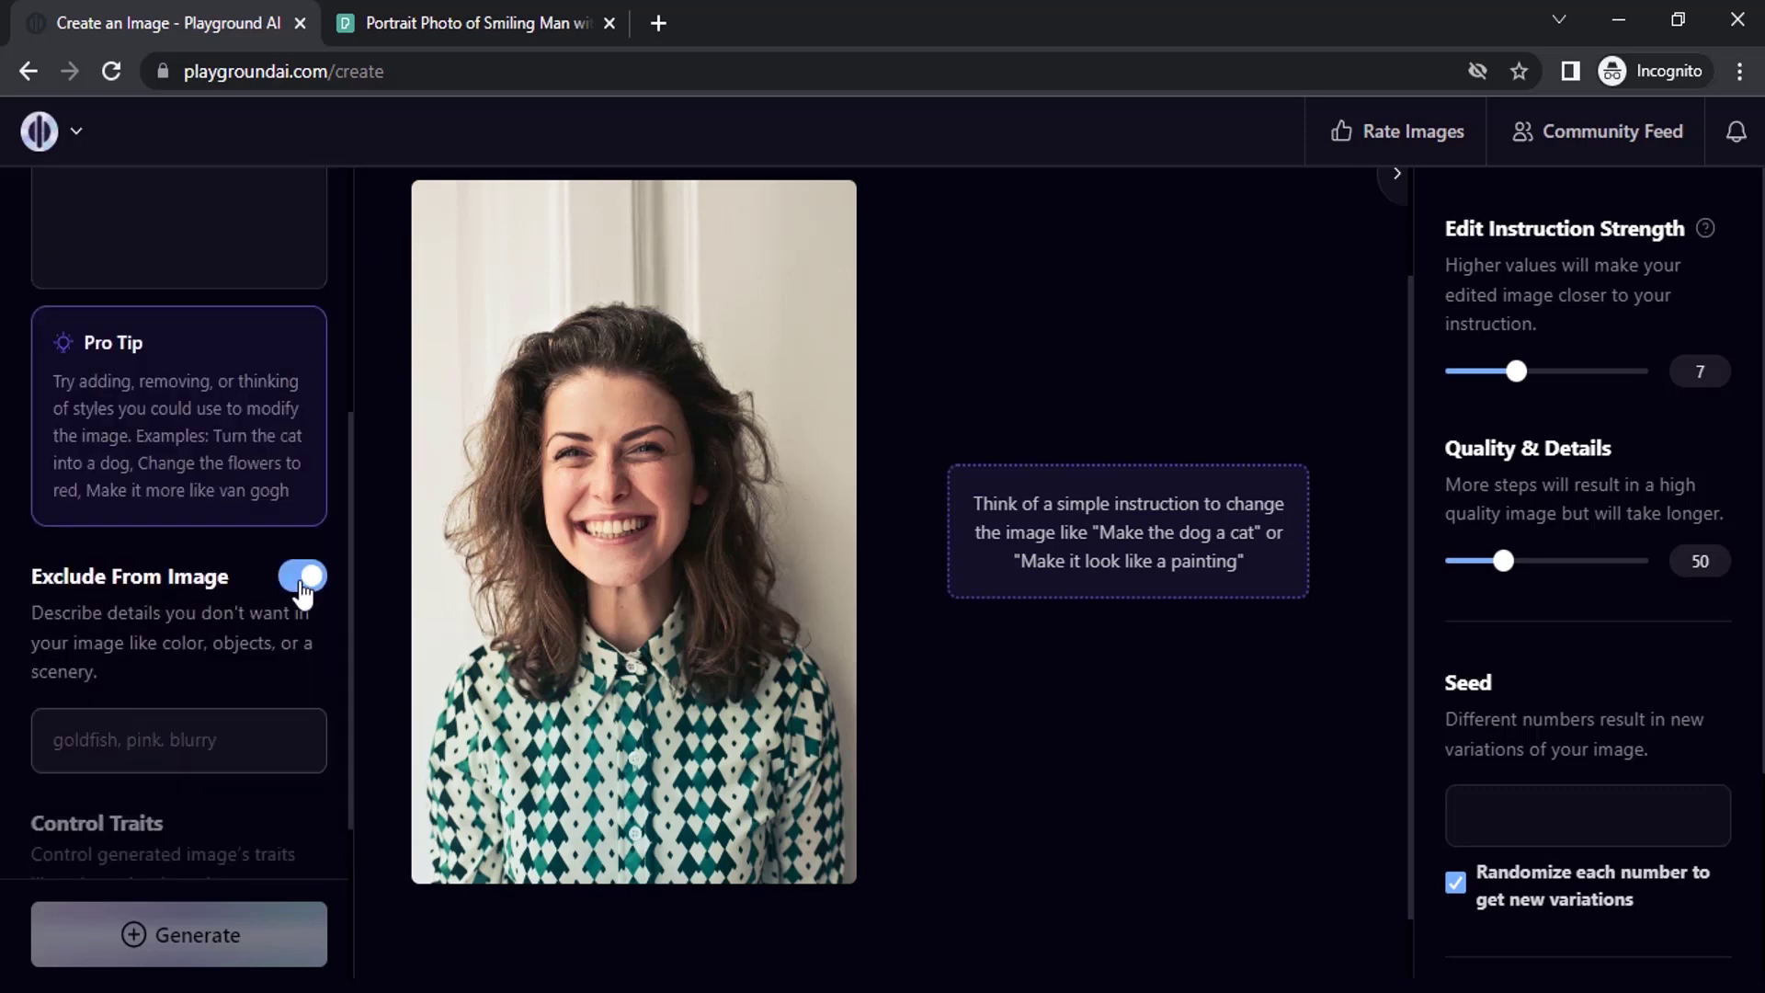
click(304, 579)
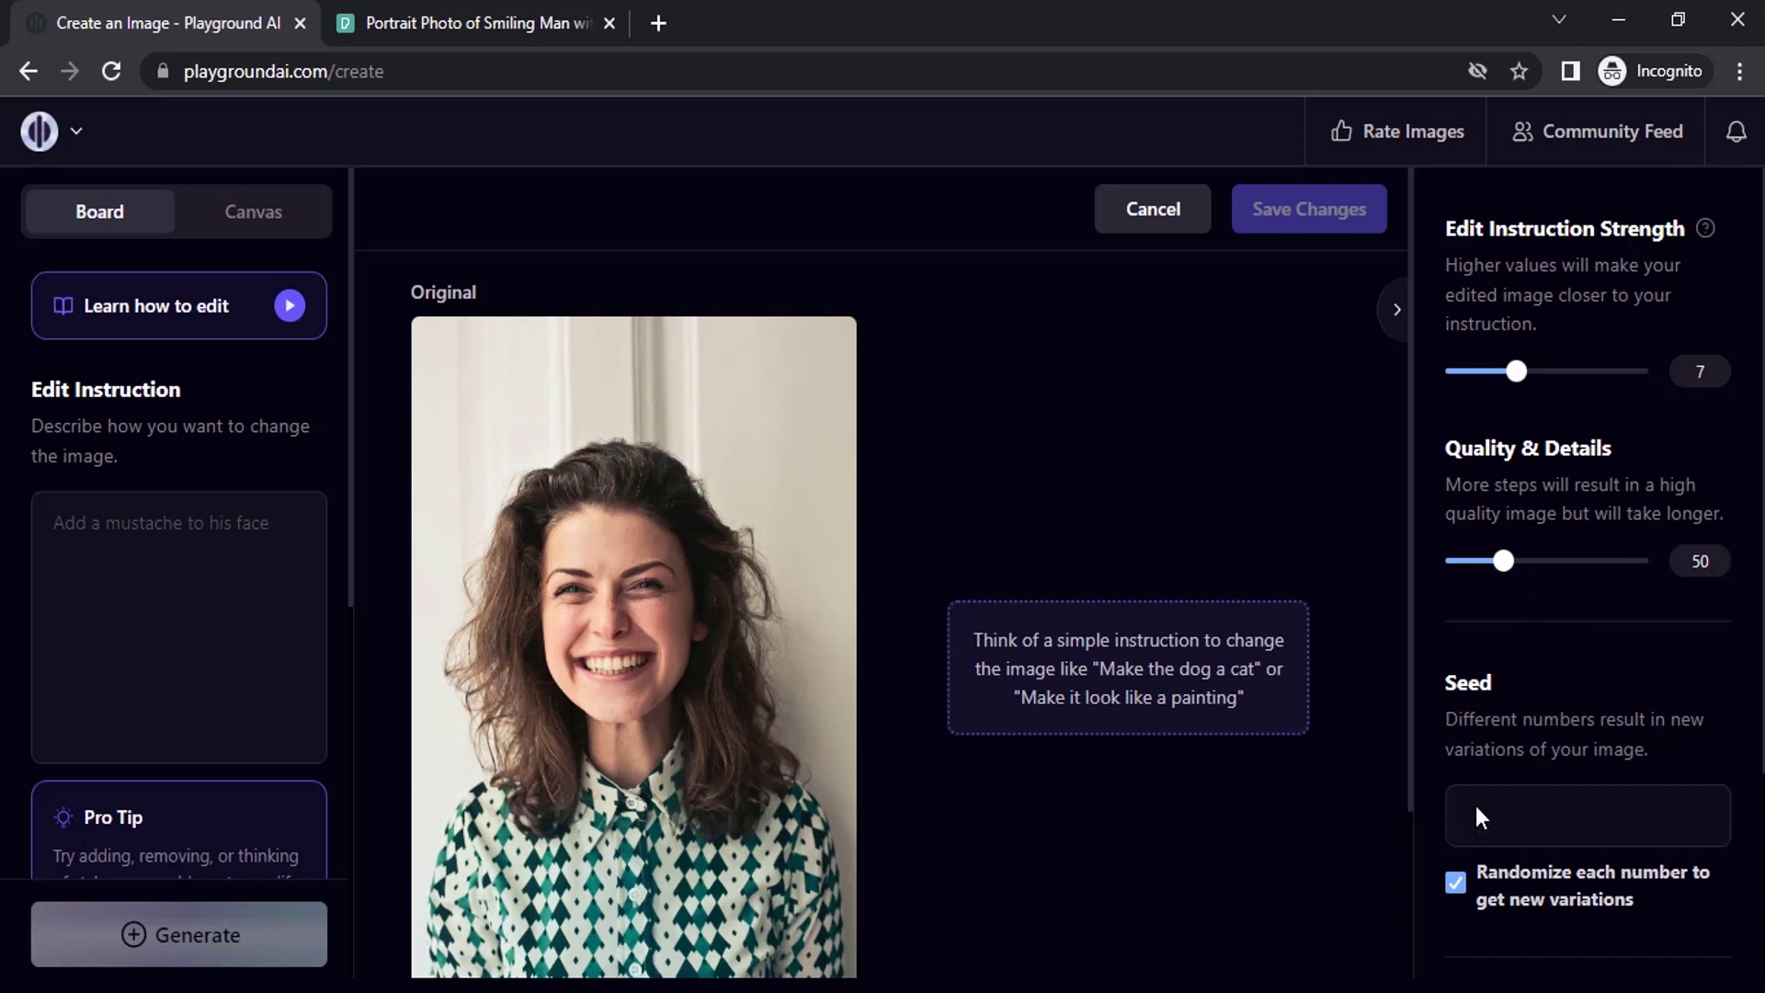
Generate an edit of the portrait with the instruction 'add eye glasses'
scroll(308, 533, down, 1)
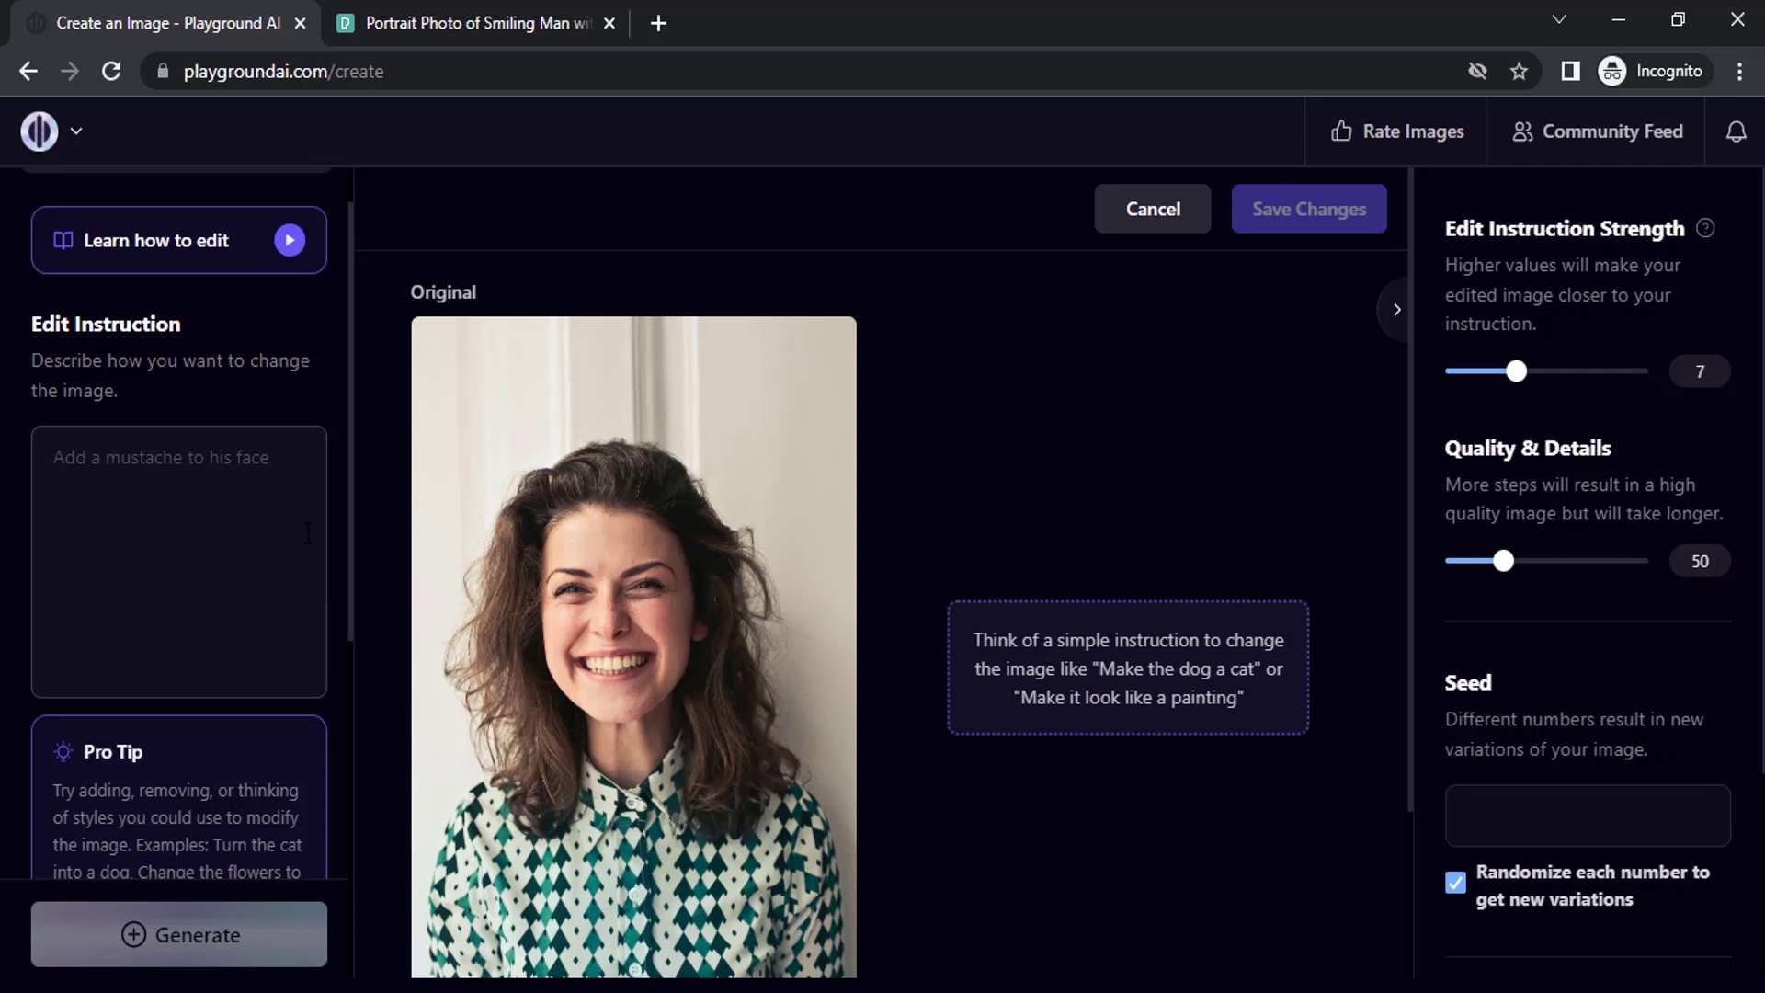
text(af)
key(BackSpace)
text(dd)
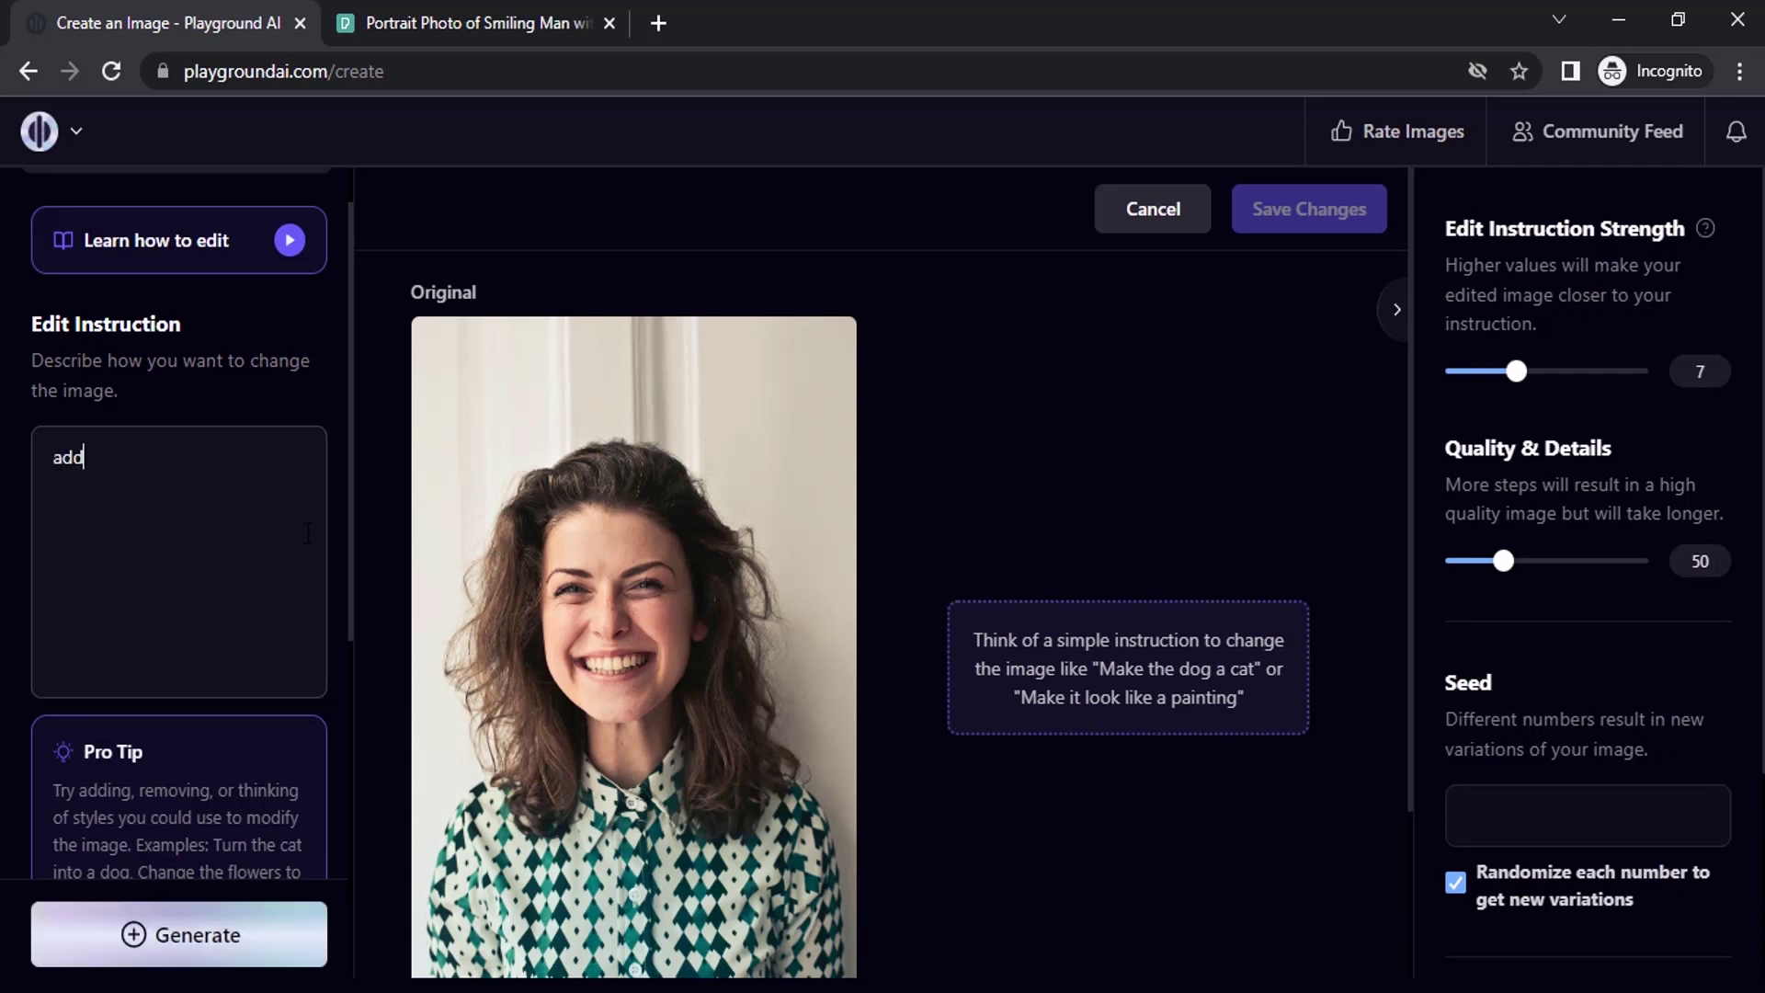
text( eye glasses)
click(246, 961)
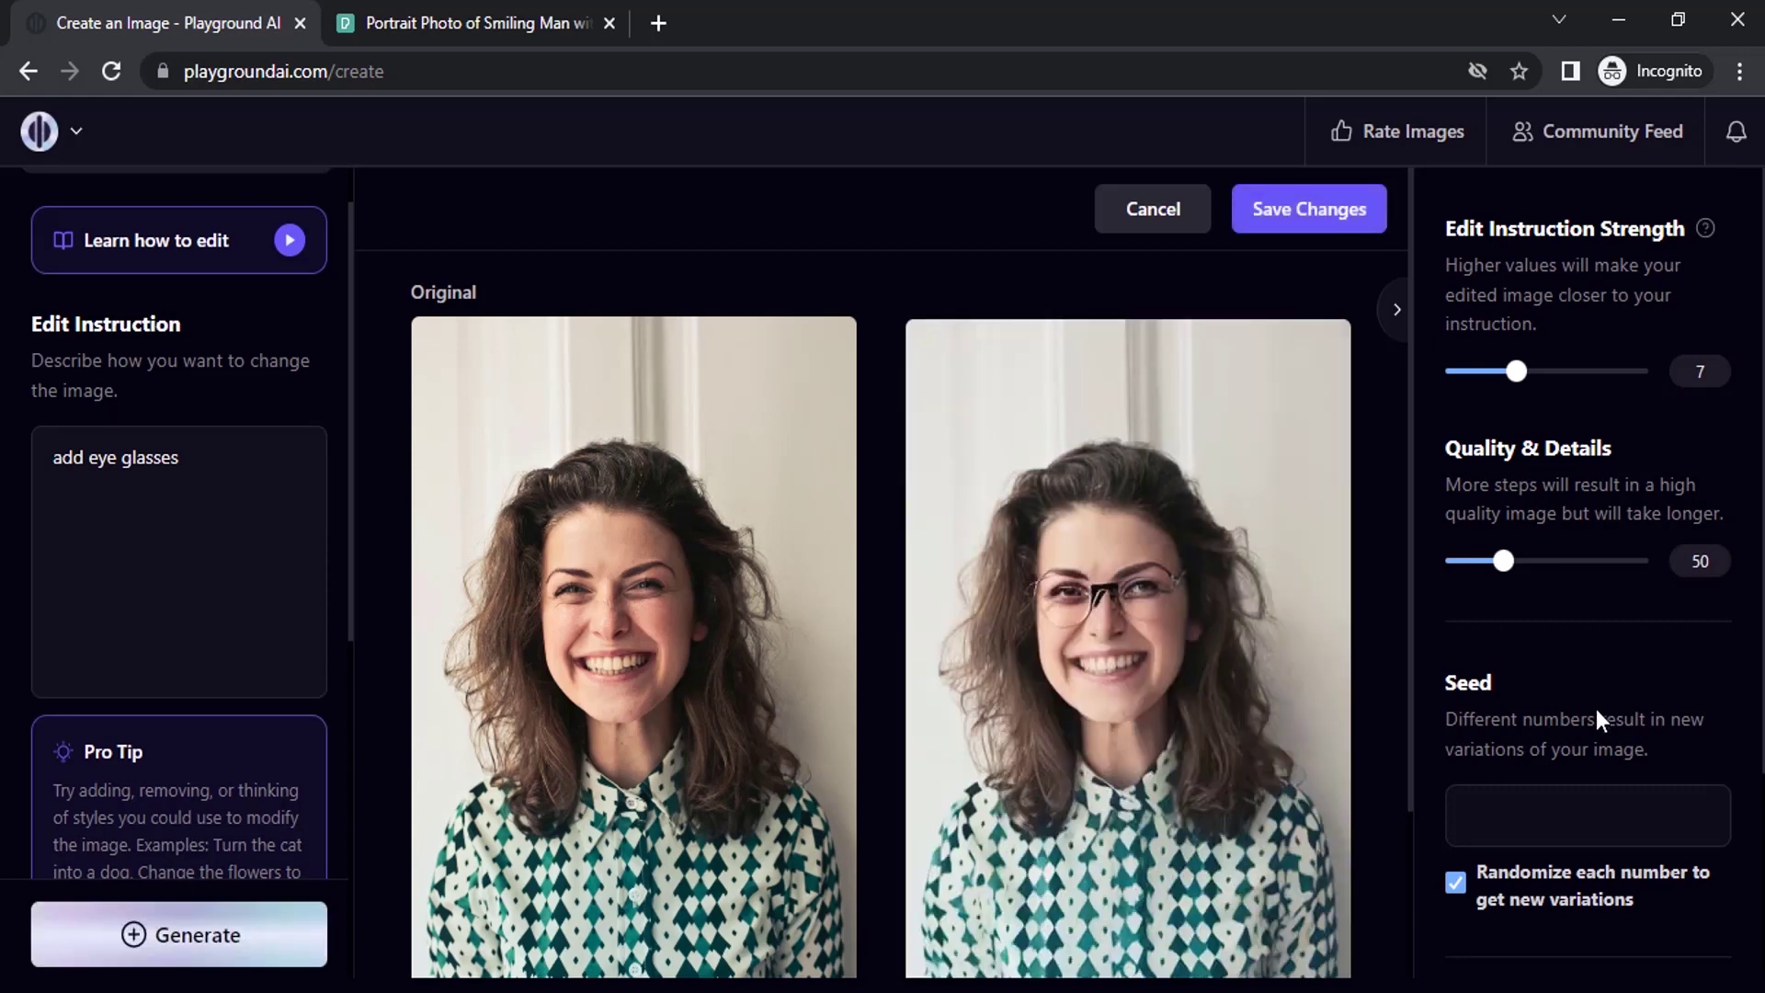
Turn off Randomize, fix the seed at 663, and regenerate the glasses edit
scroll(1501, 770, down, 3)
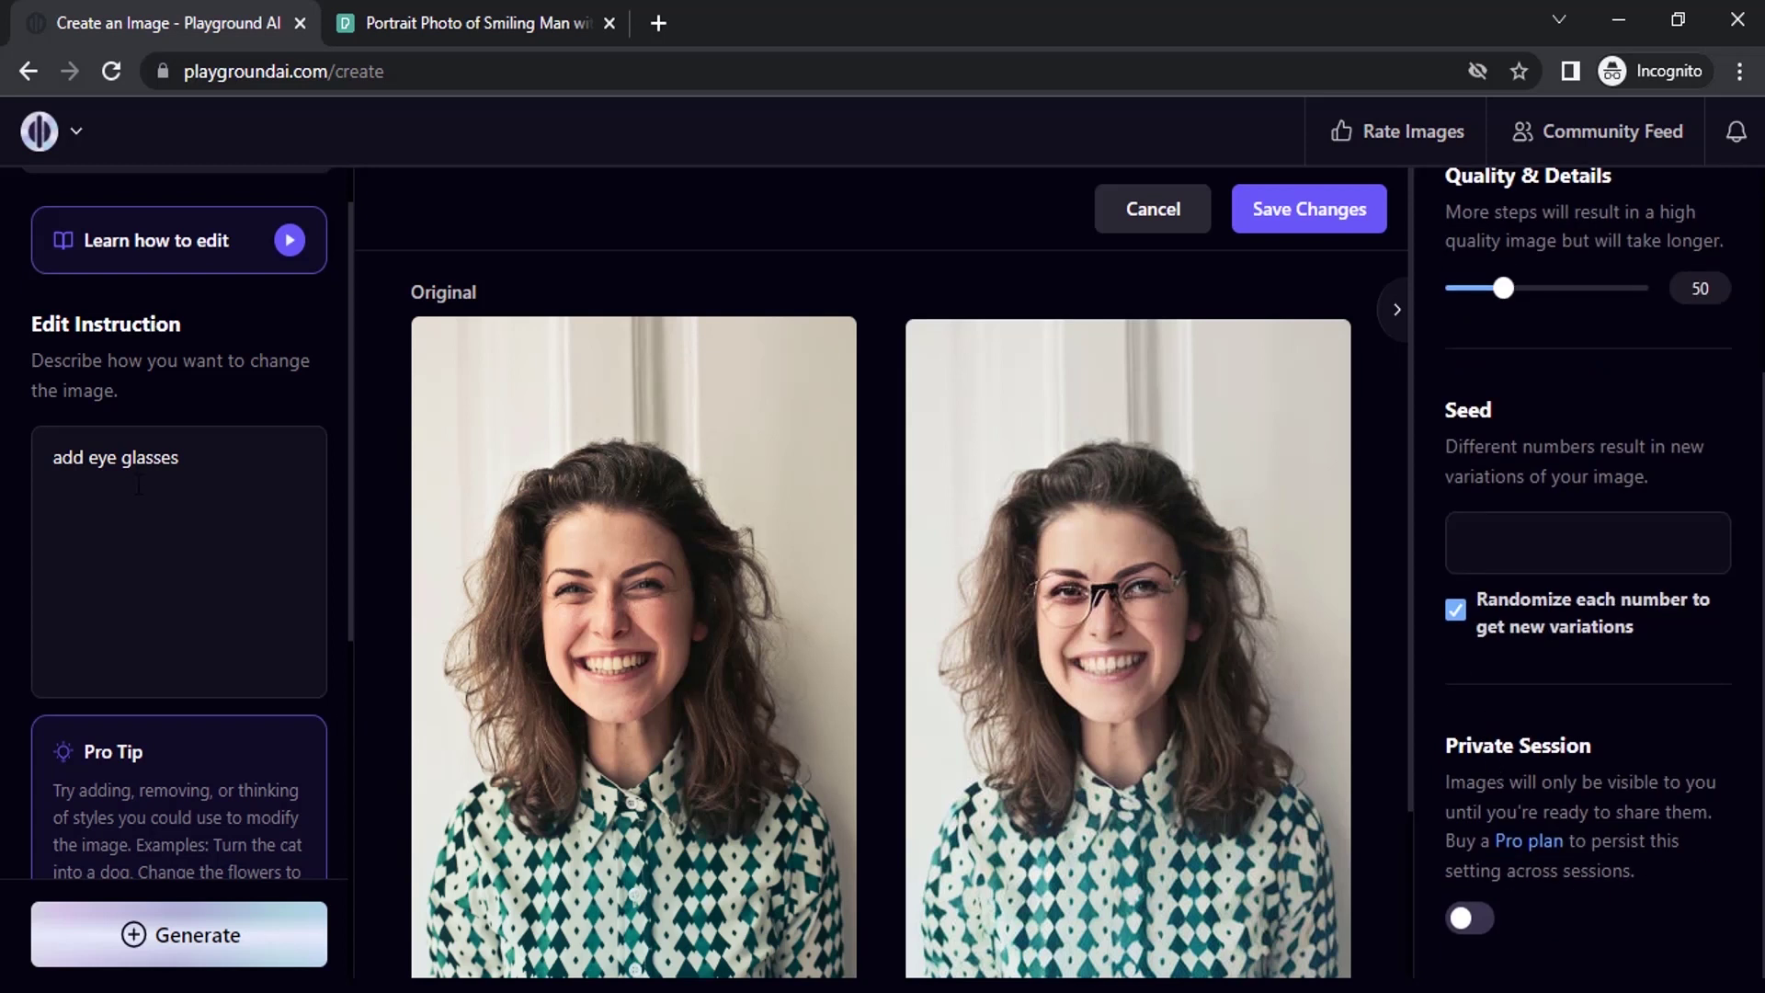
click(1456, 610)
drag(1556, 544, 1498, 543)
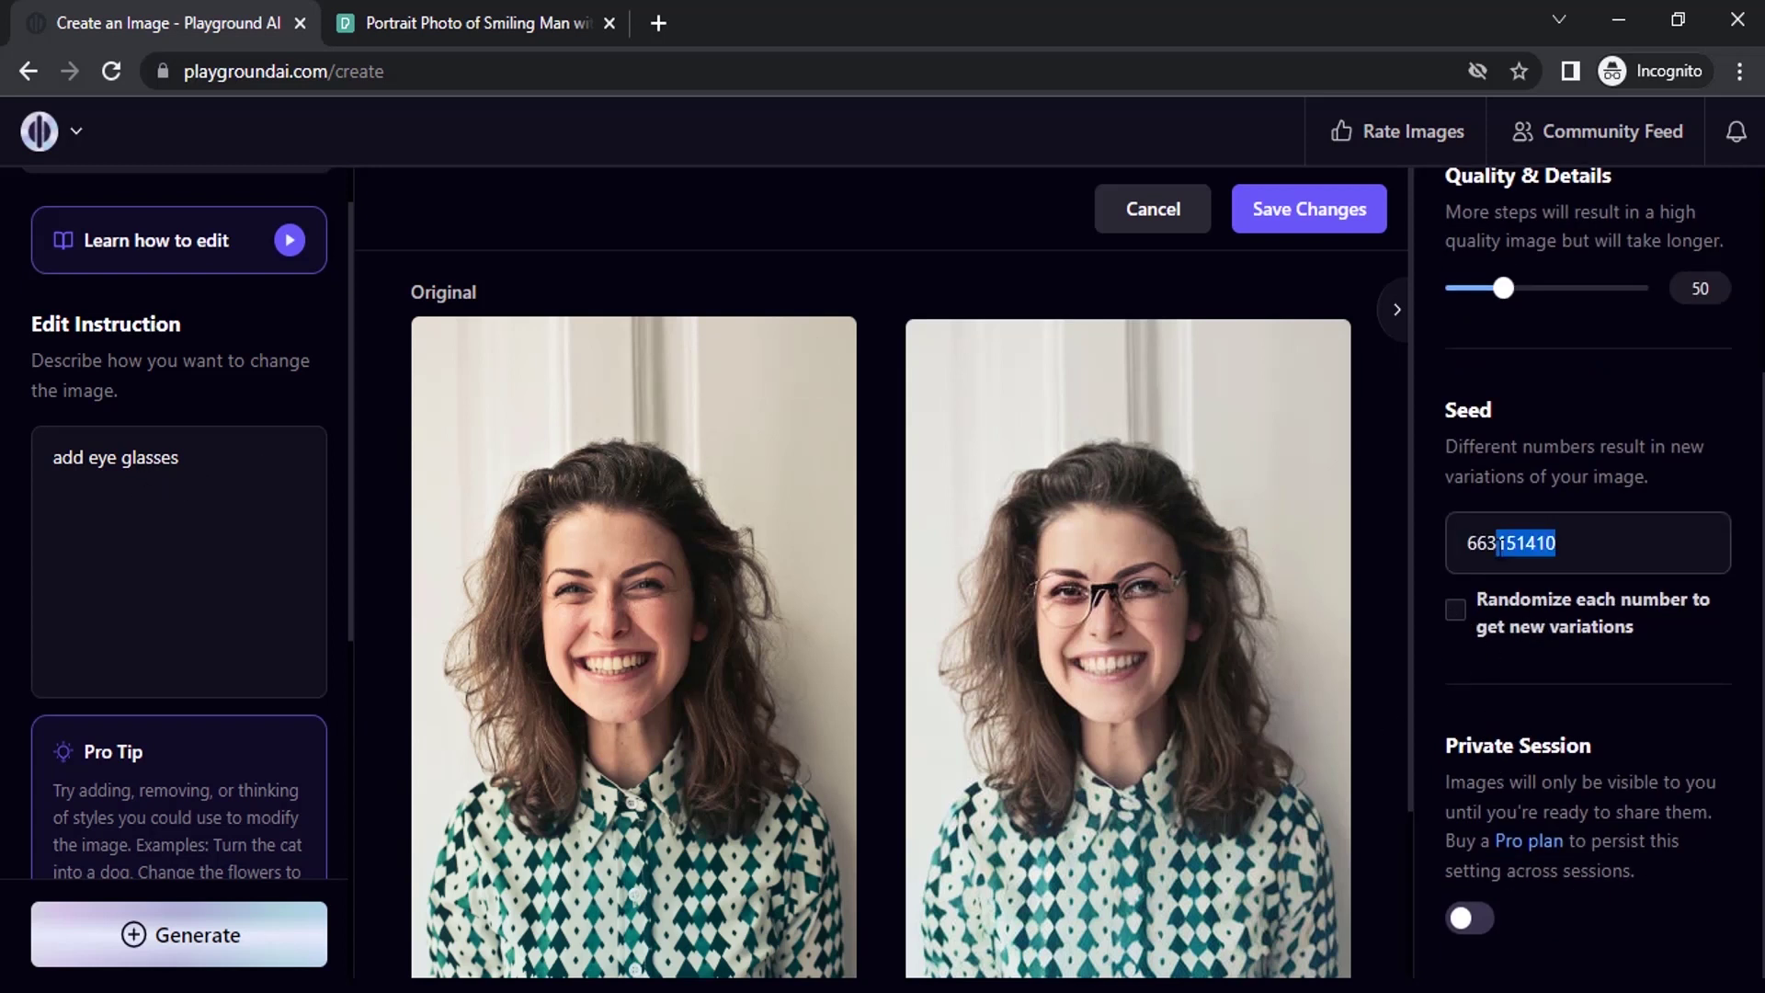
key(BackSpace)
click(313, 923)
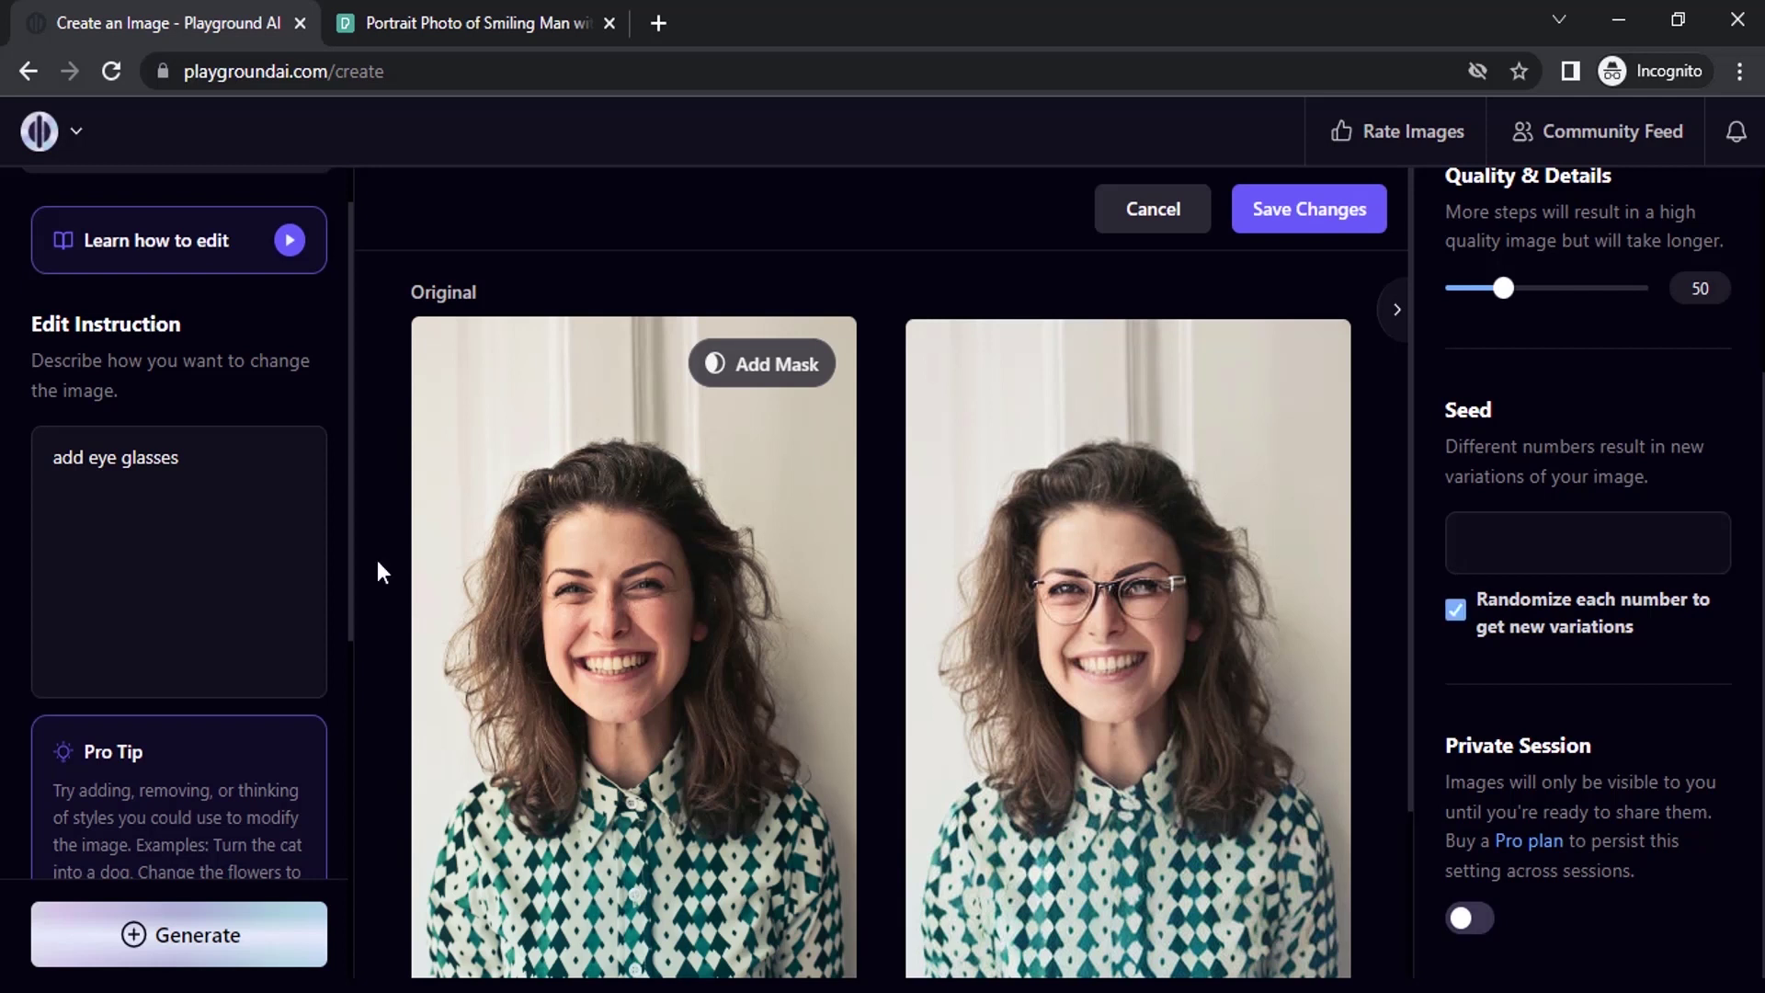
Replace the instruction with 'make the shirt to black' and generate
triple_click(246, 593)
text(make th)
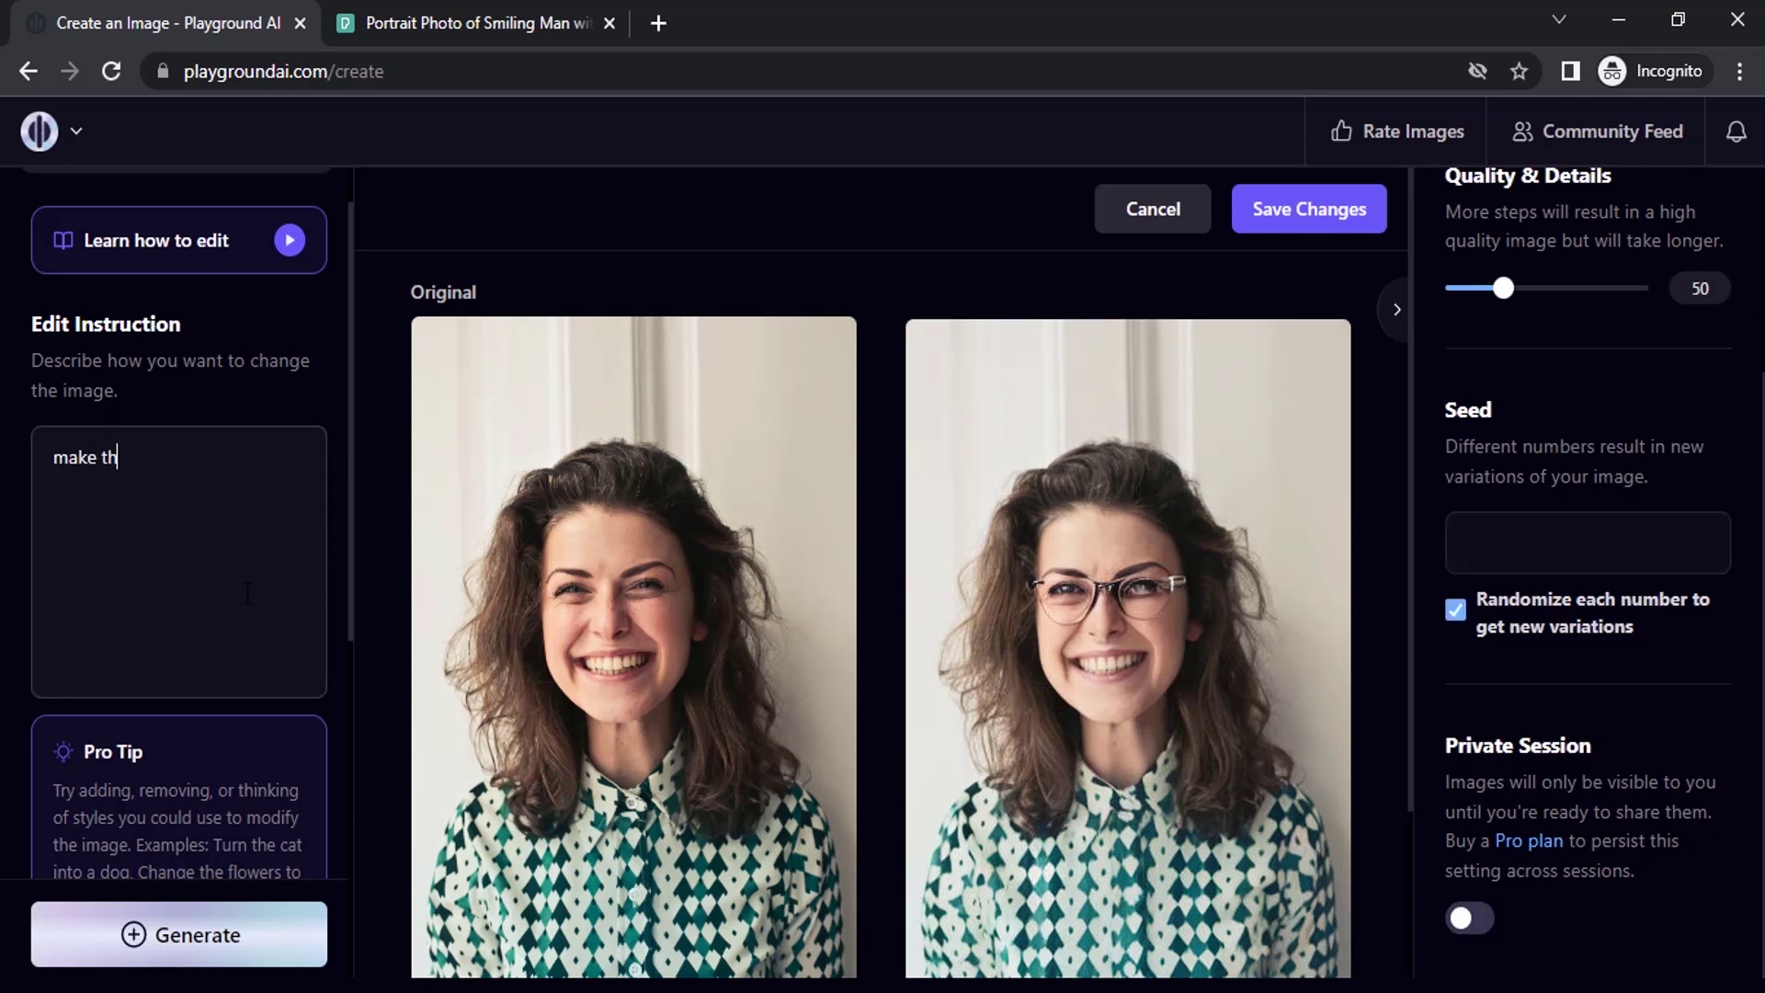
text(e shirt to black)
click(184, 934)
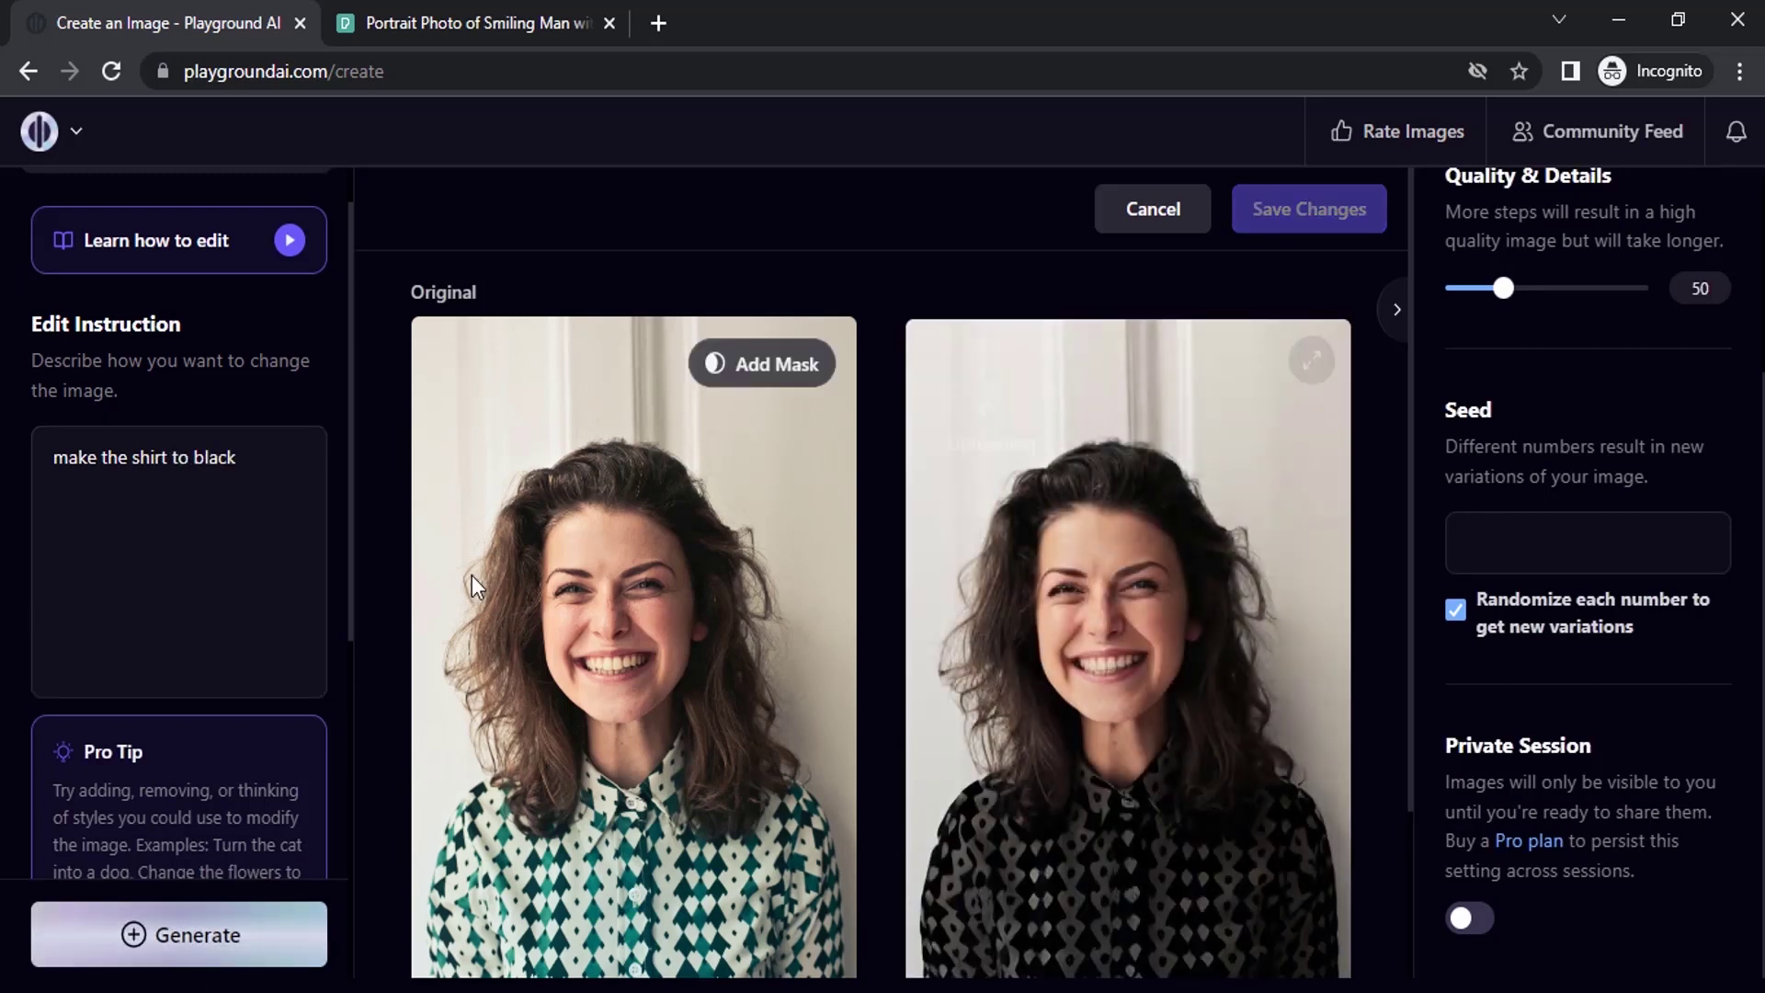
scroll(1260, 599, down, 2)
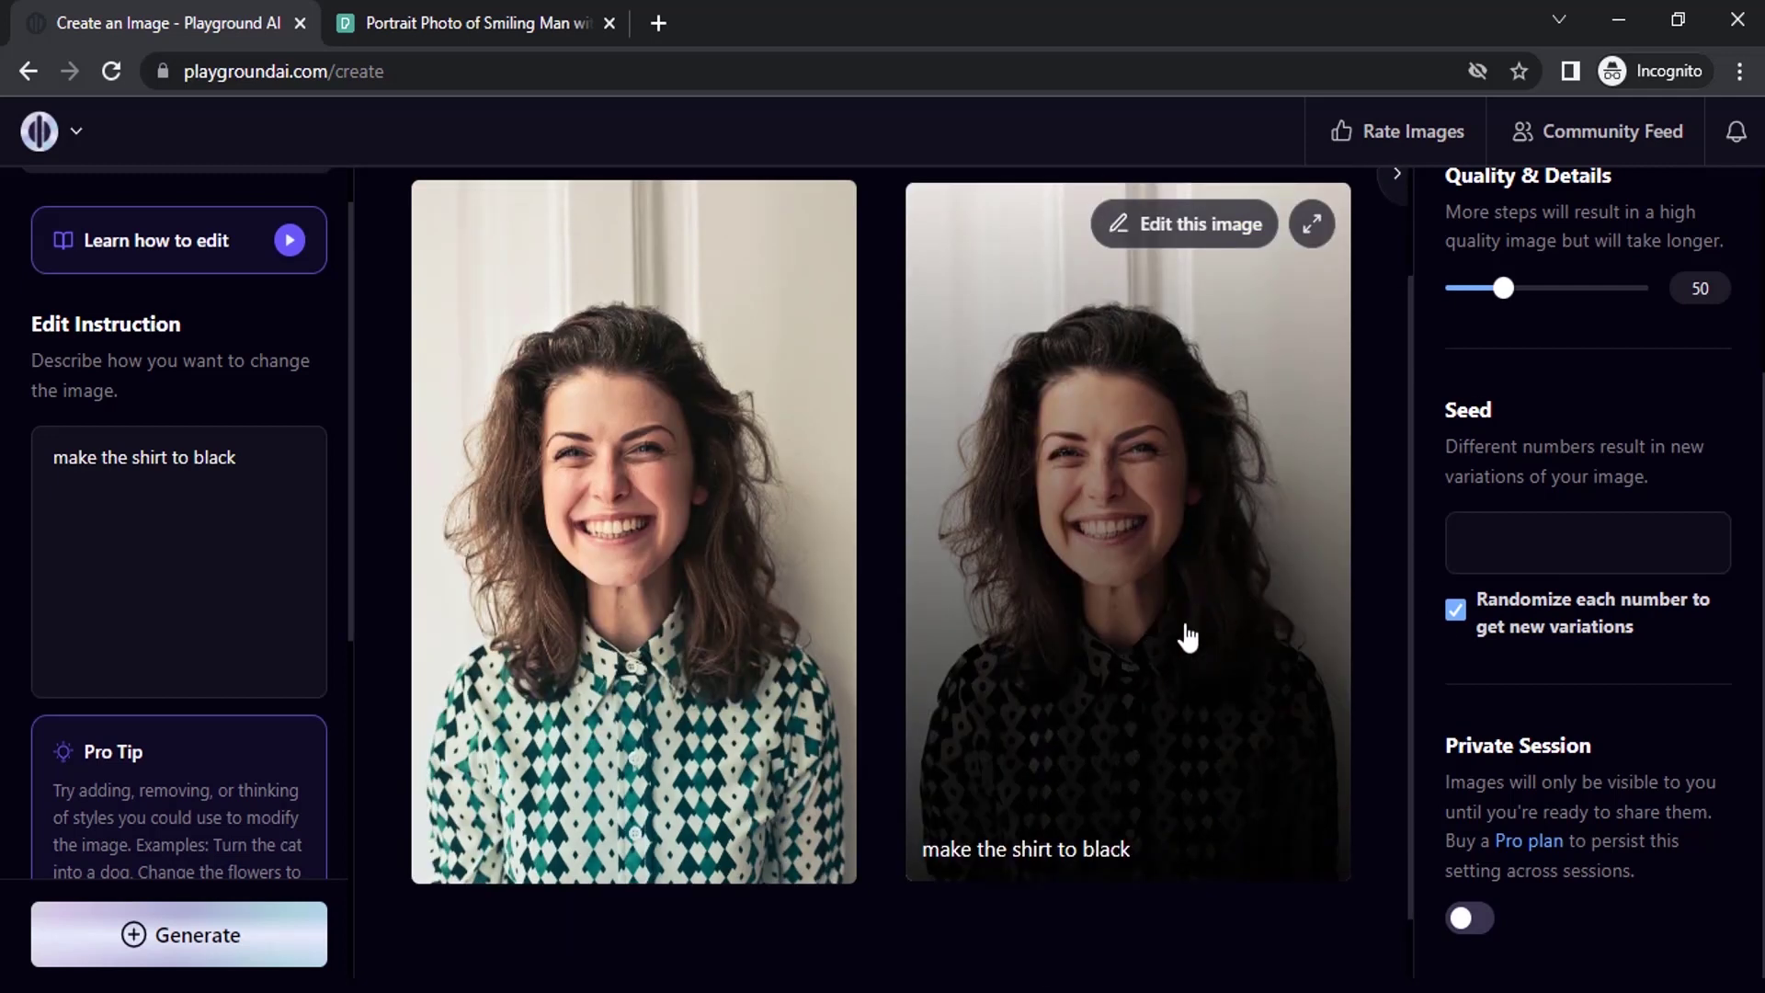
Make the black-shirt result the new source image with Edit this image
mouse_move(647, 599)
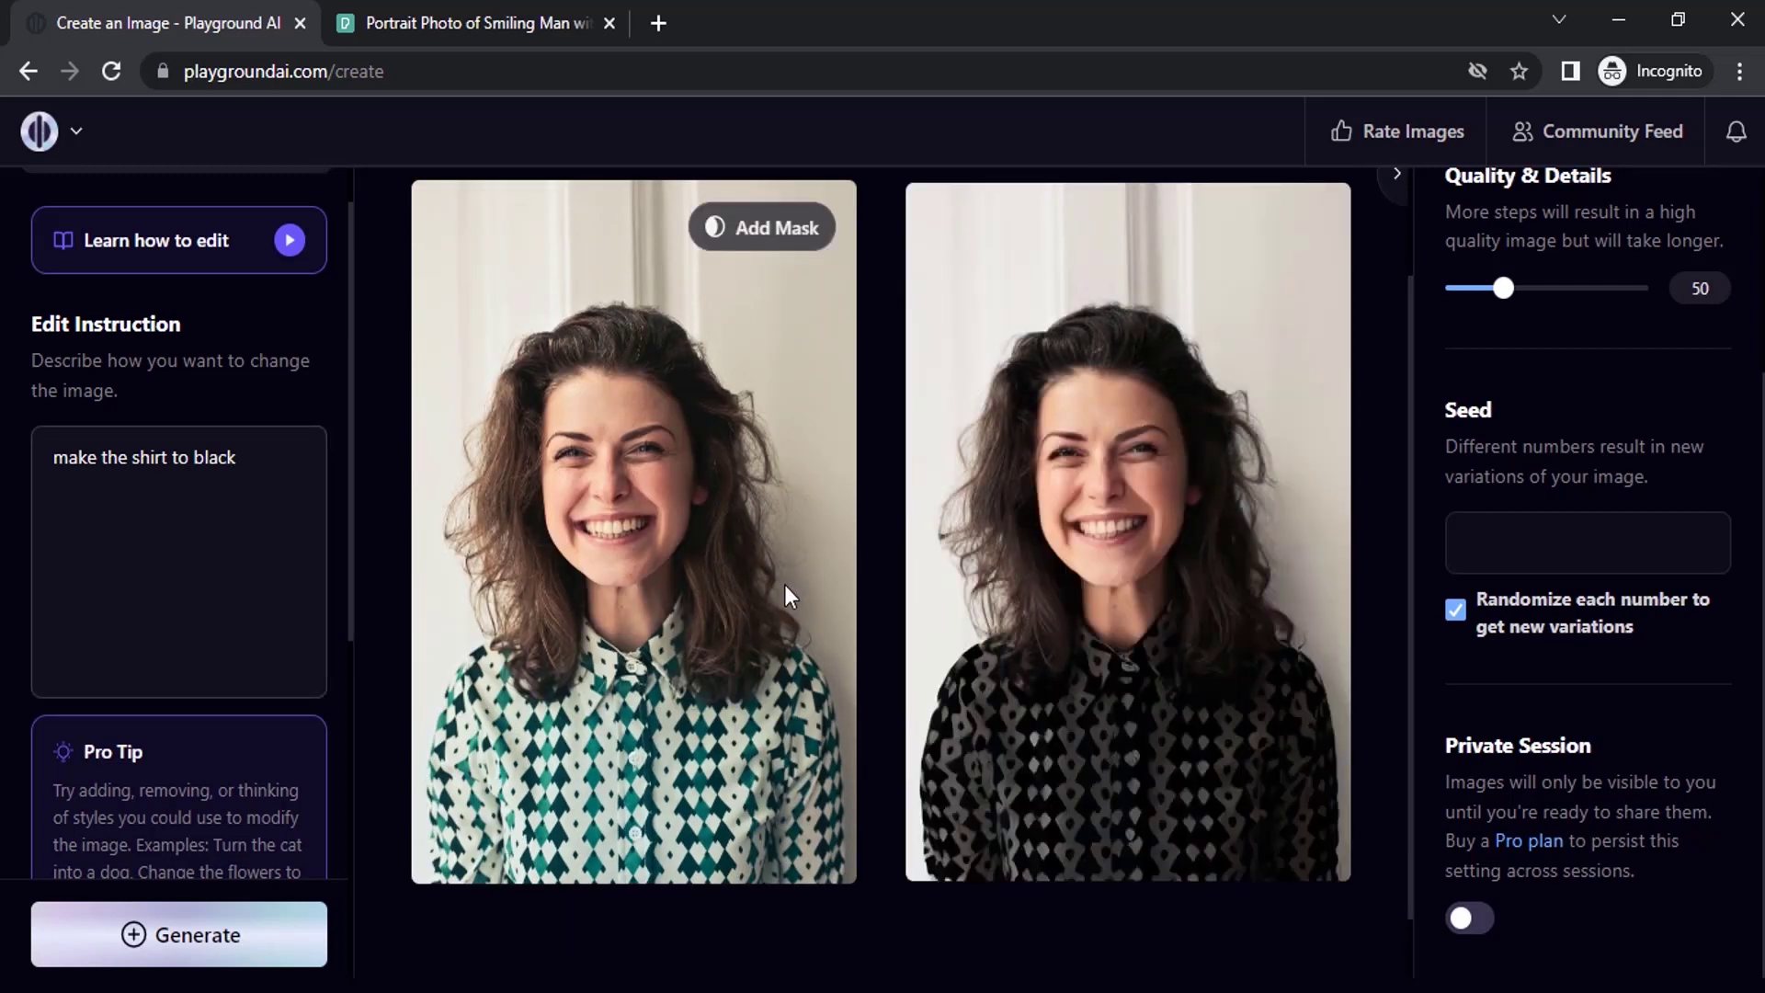
mouse_move(1160, 241)
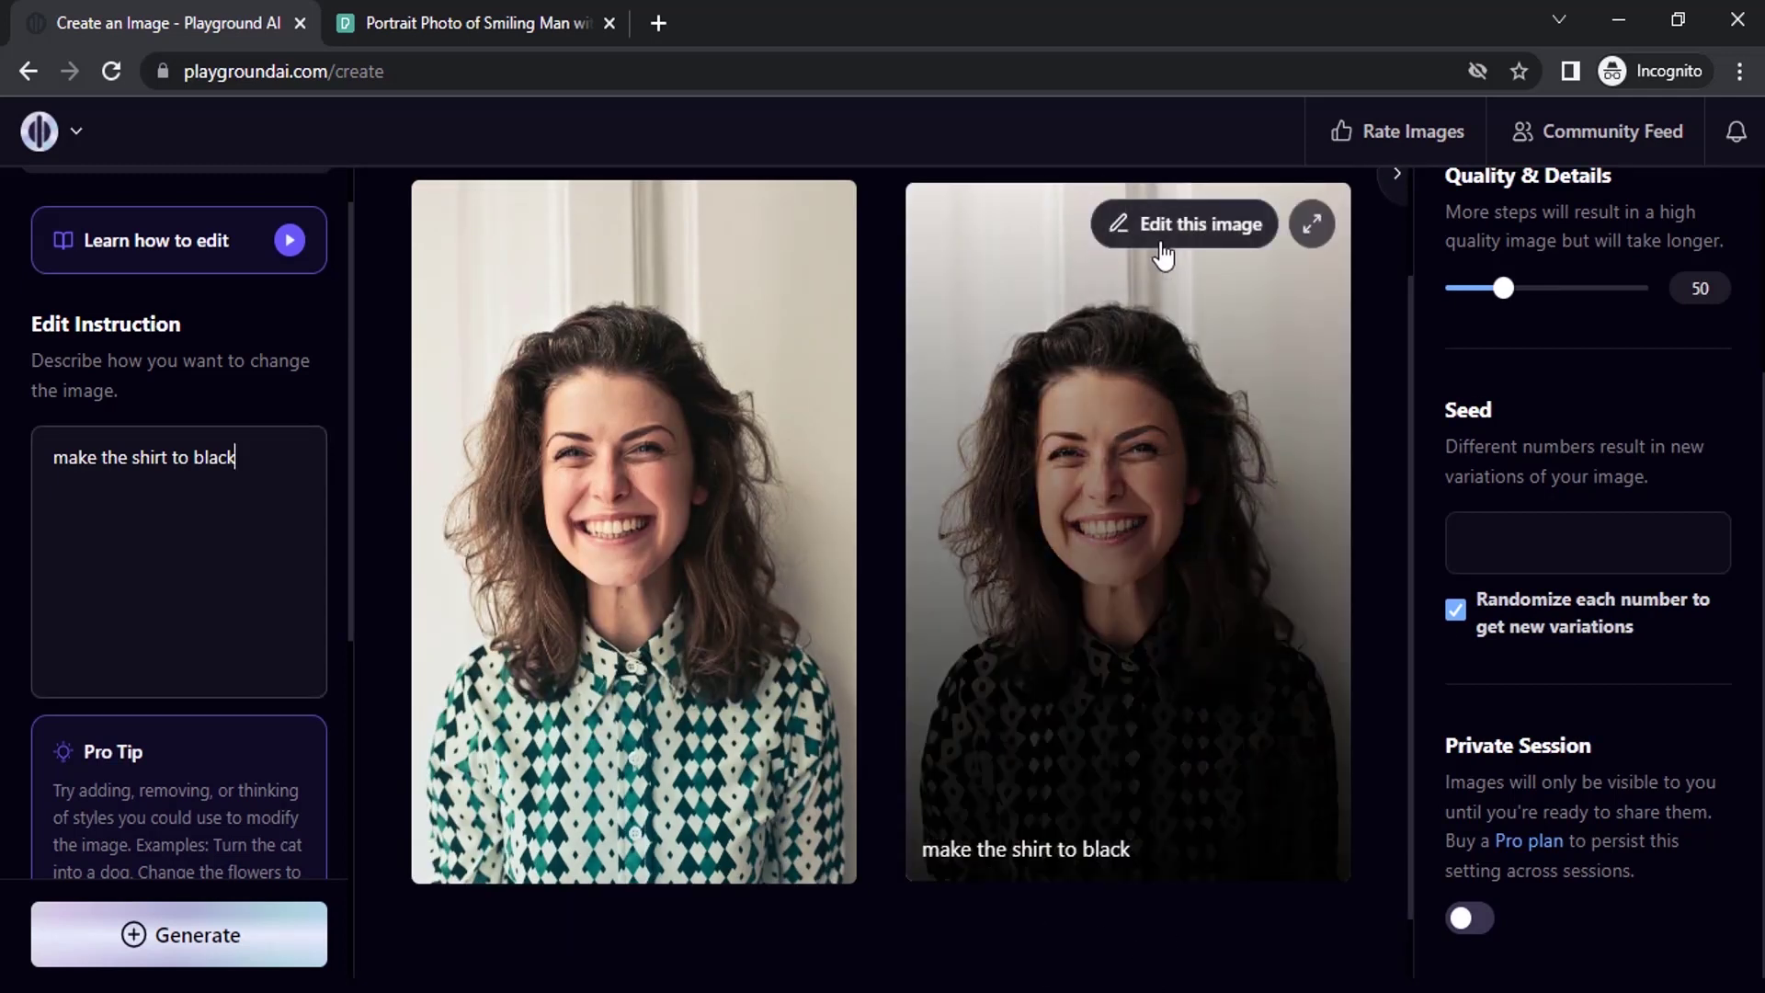
click(1232, 237)
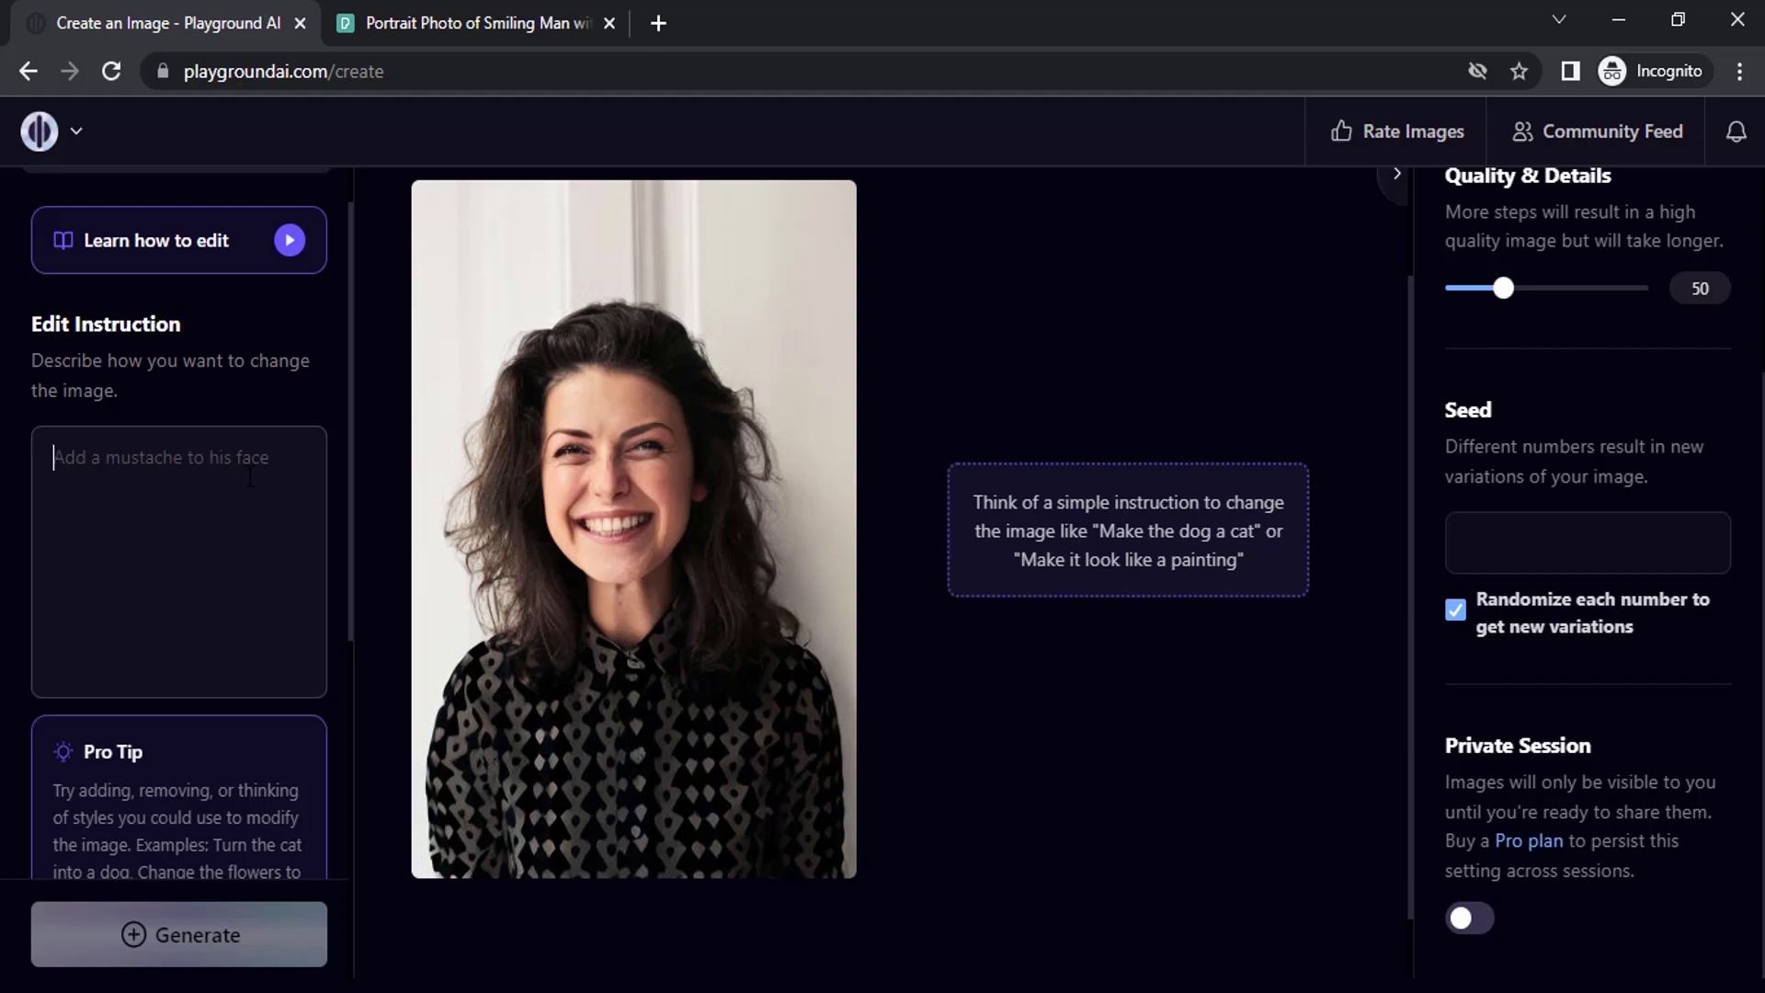
Write the instruction 'make her as 70 years old' to age the woman
text(make her old)
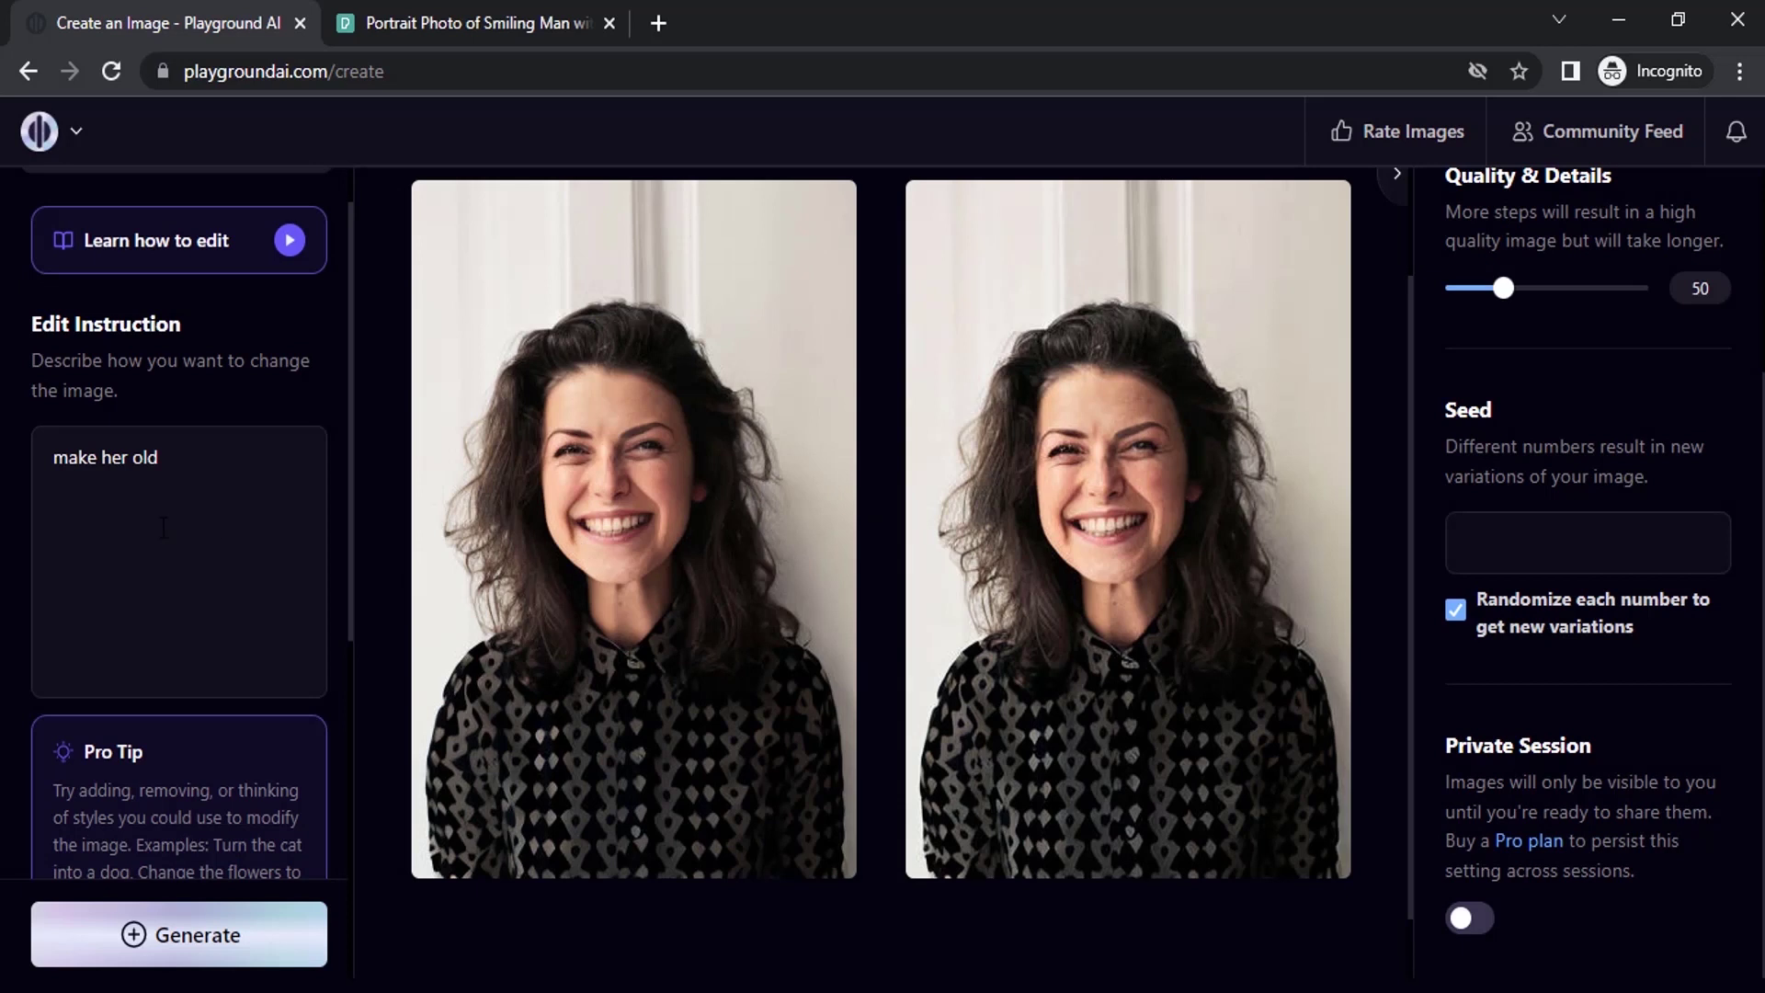
double_click(145, 457)
text(as)
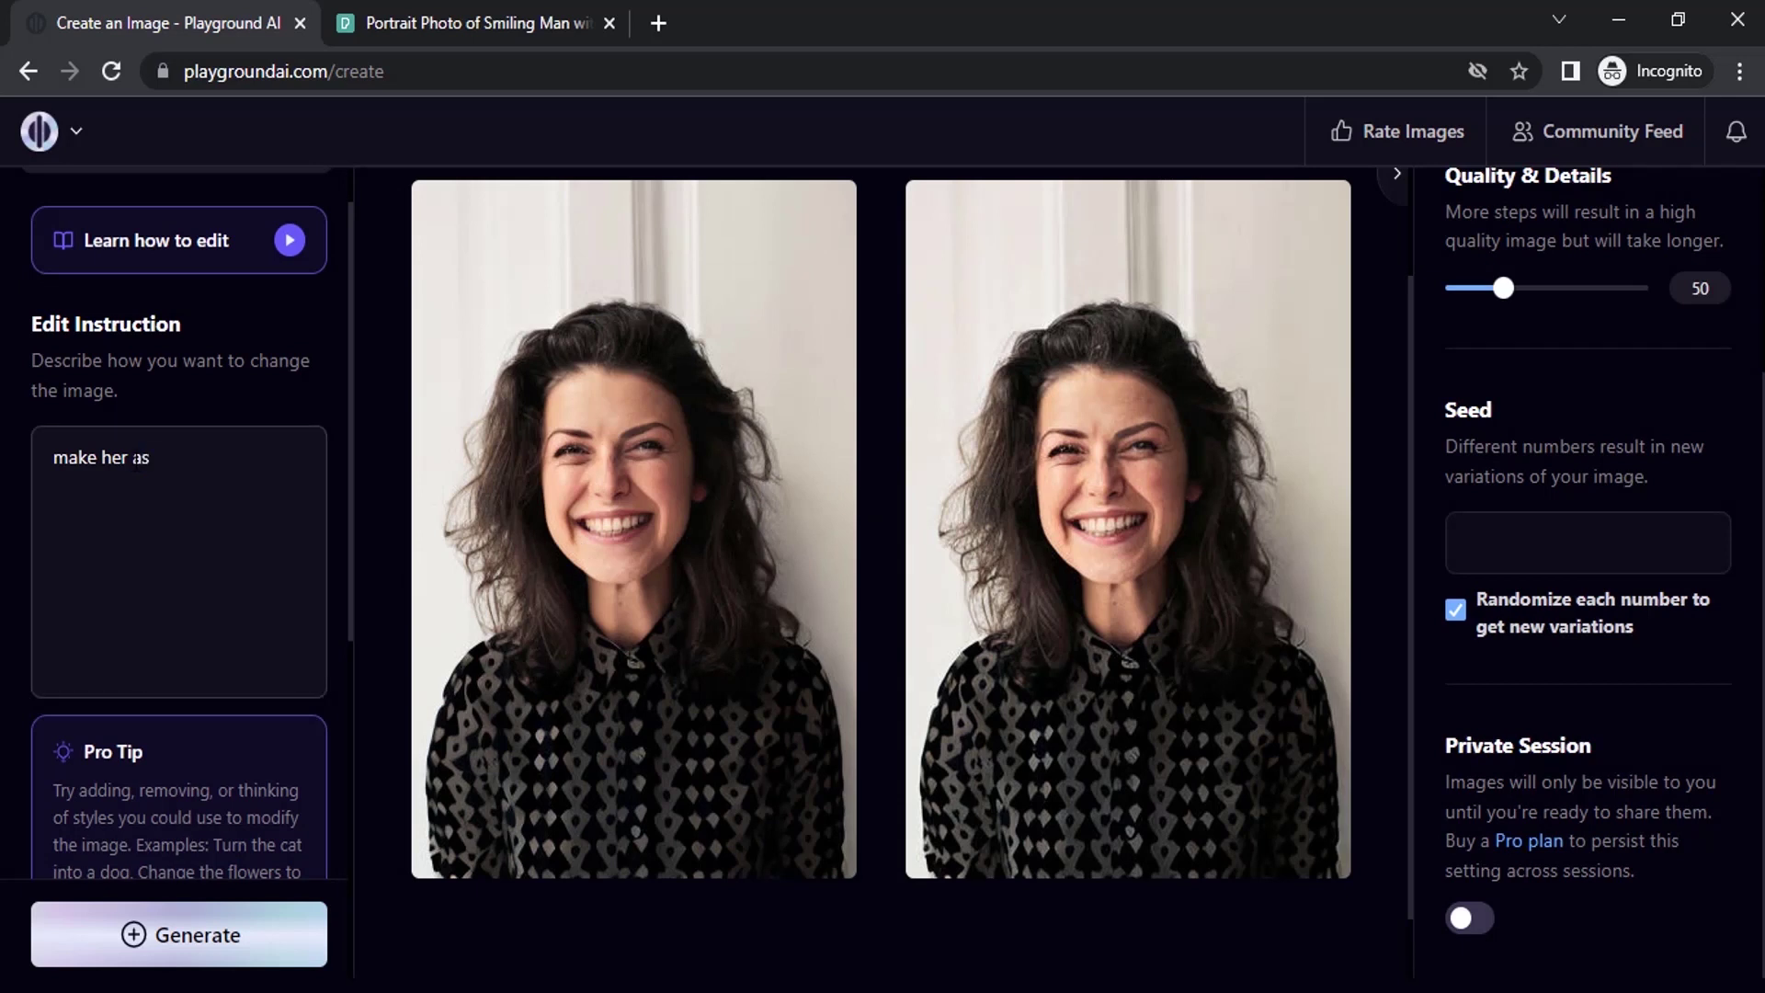
text( 70 yeas)
key(BackSpace)
text(rs old)
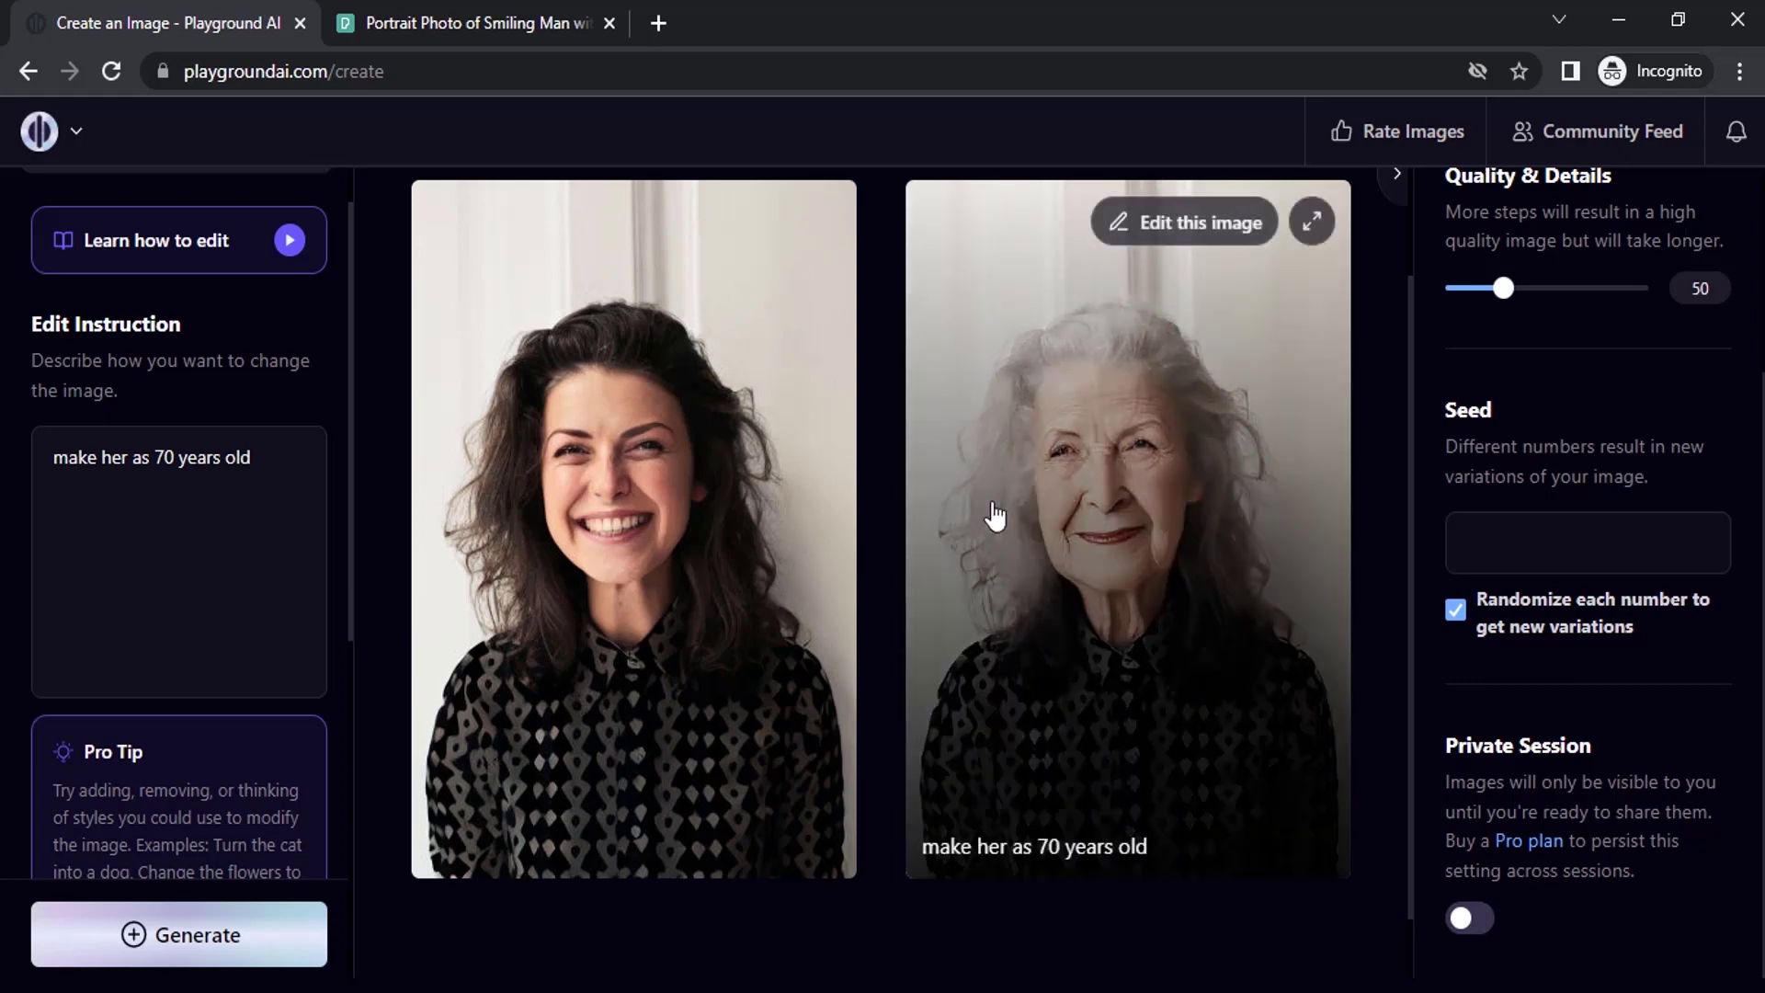
triple_click(247, 480)
Generate a version with the instruction 'make her hair blonde'
text(make)
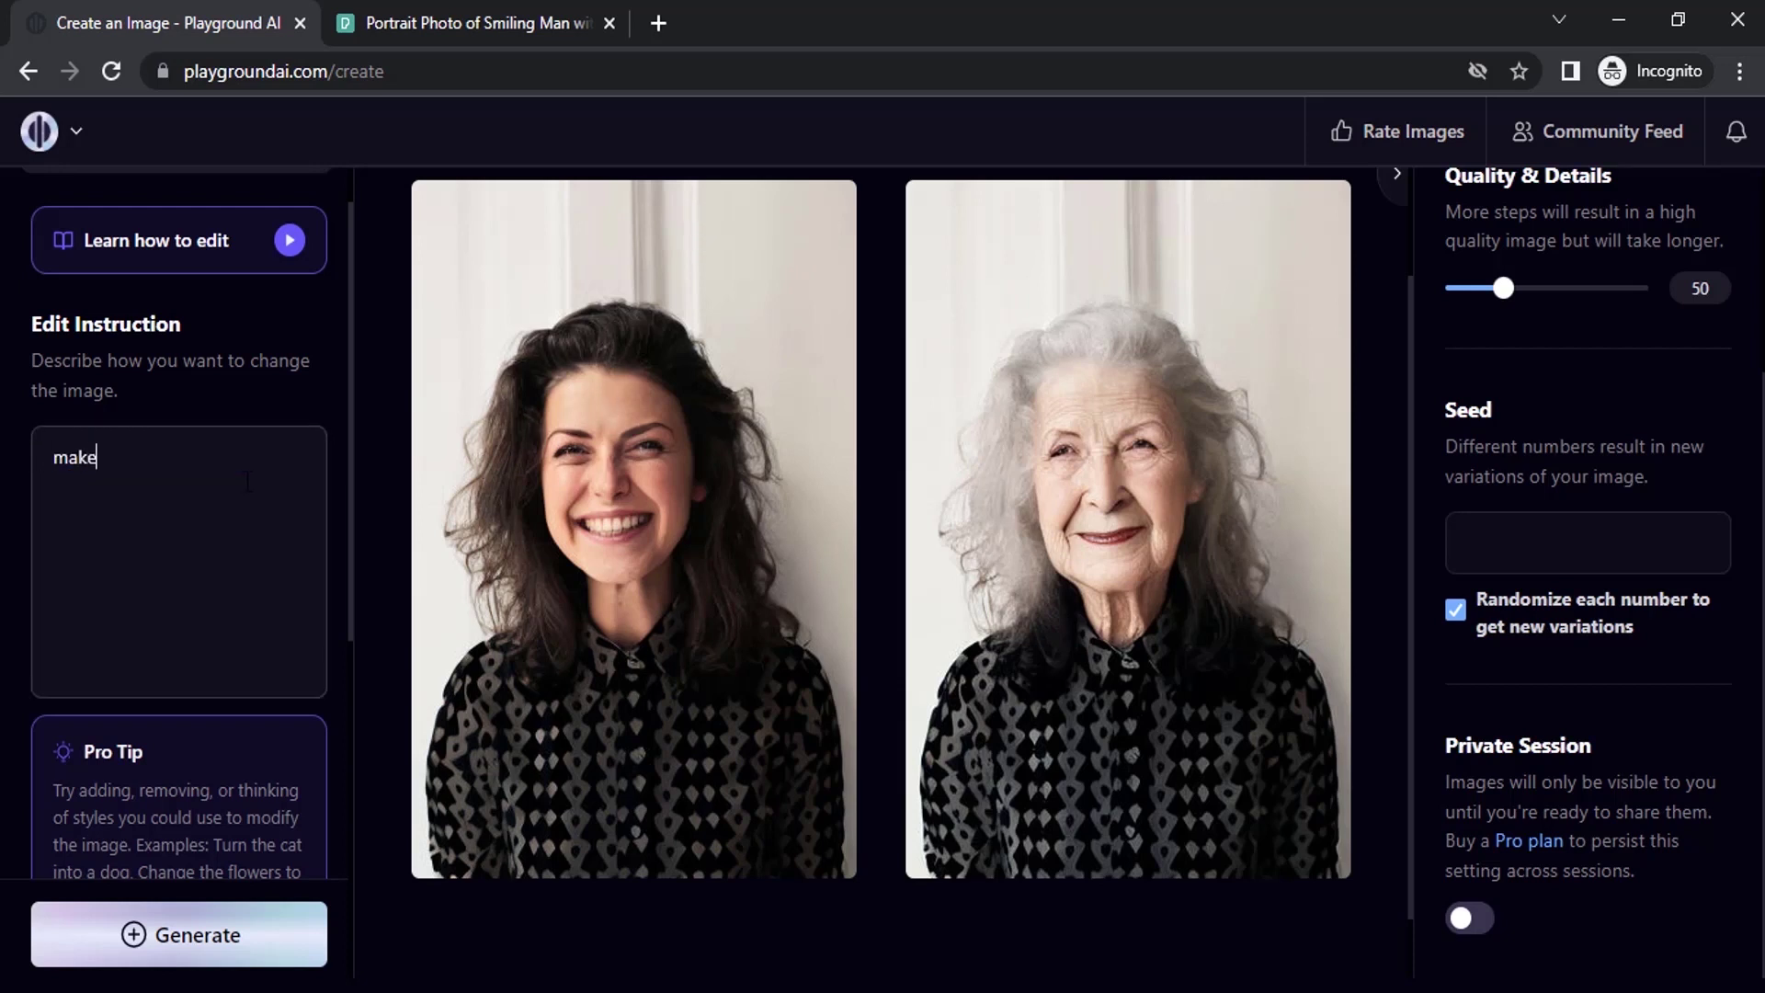
text( her hair blonde)
click(101, 933)
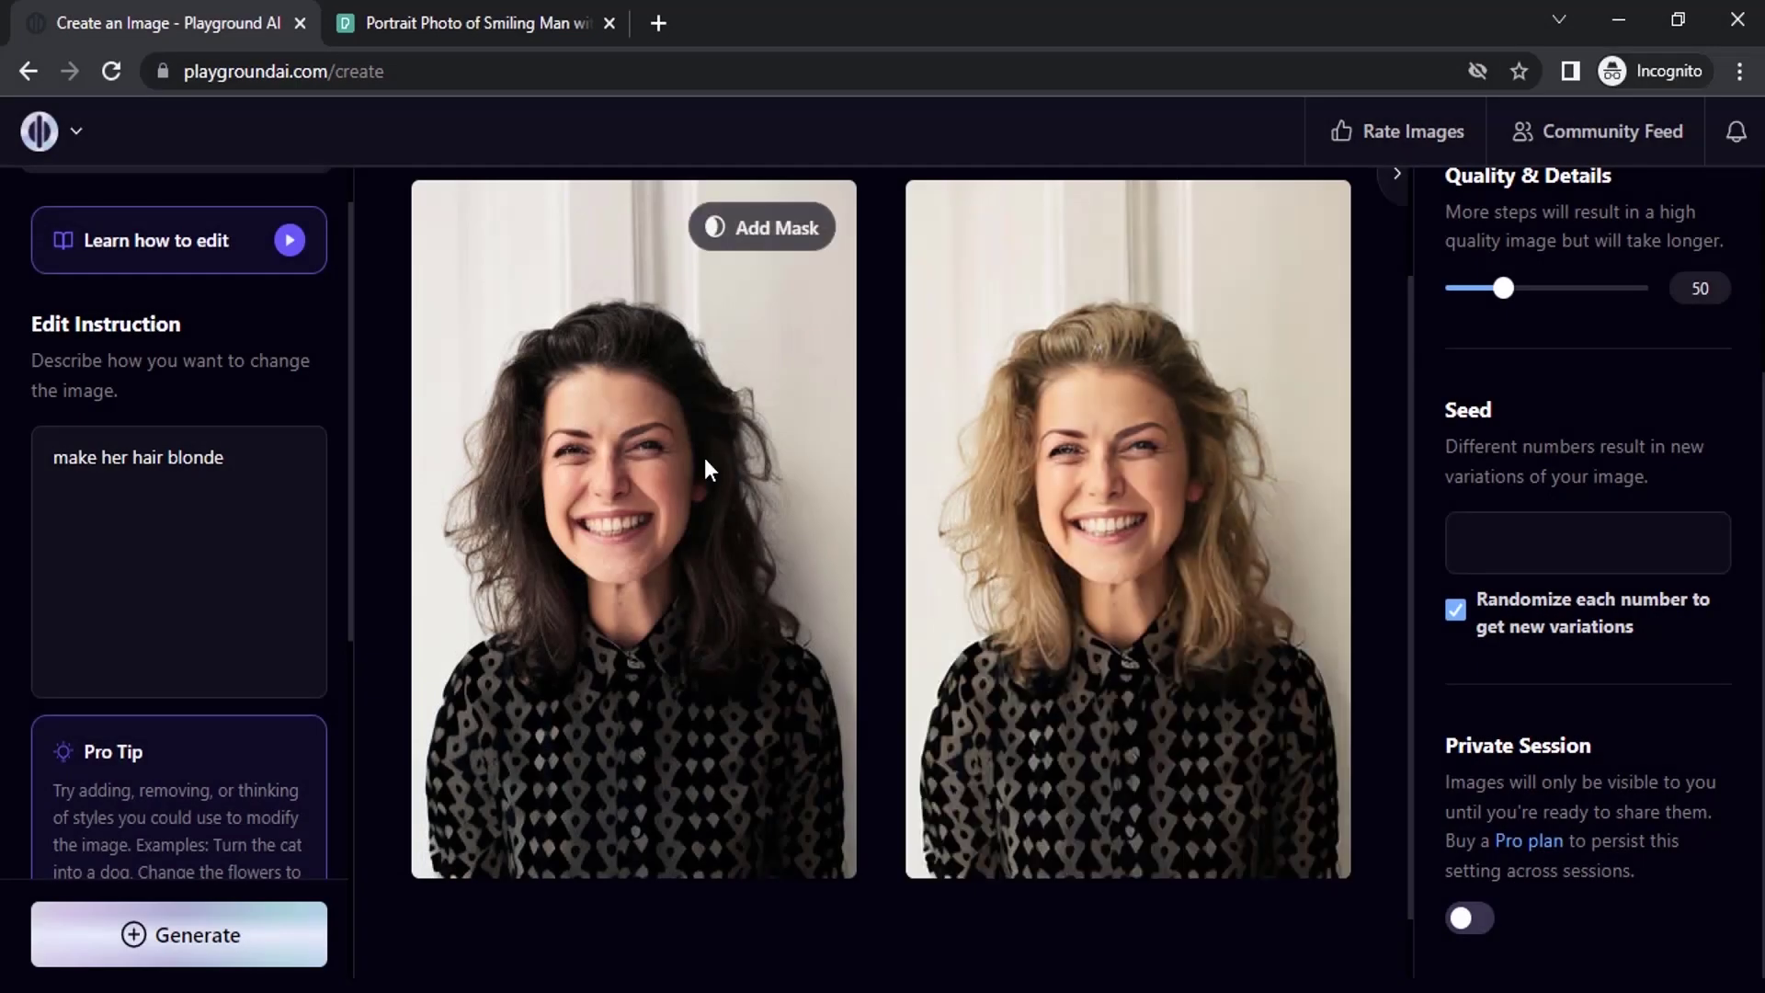
double_click(170, 457)
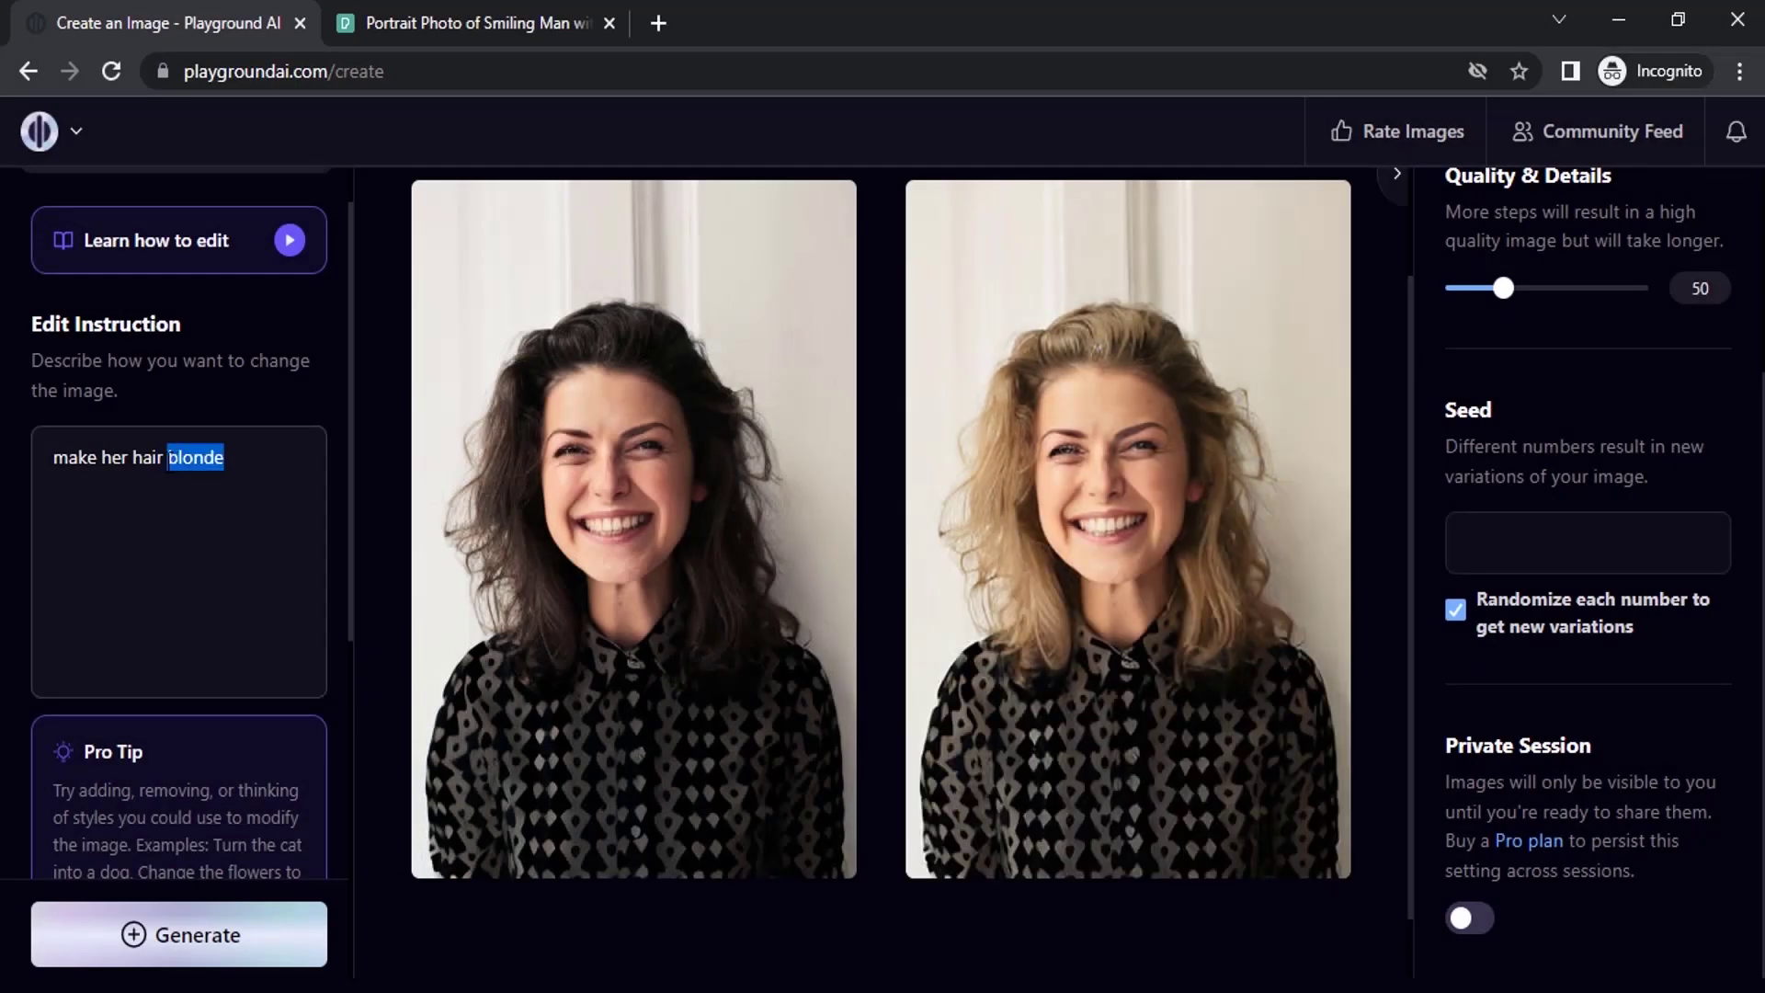
Add a mask to the original curly-haired portrait, showing Mask Controls with brush size 21
text(straight)
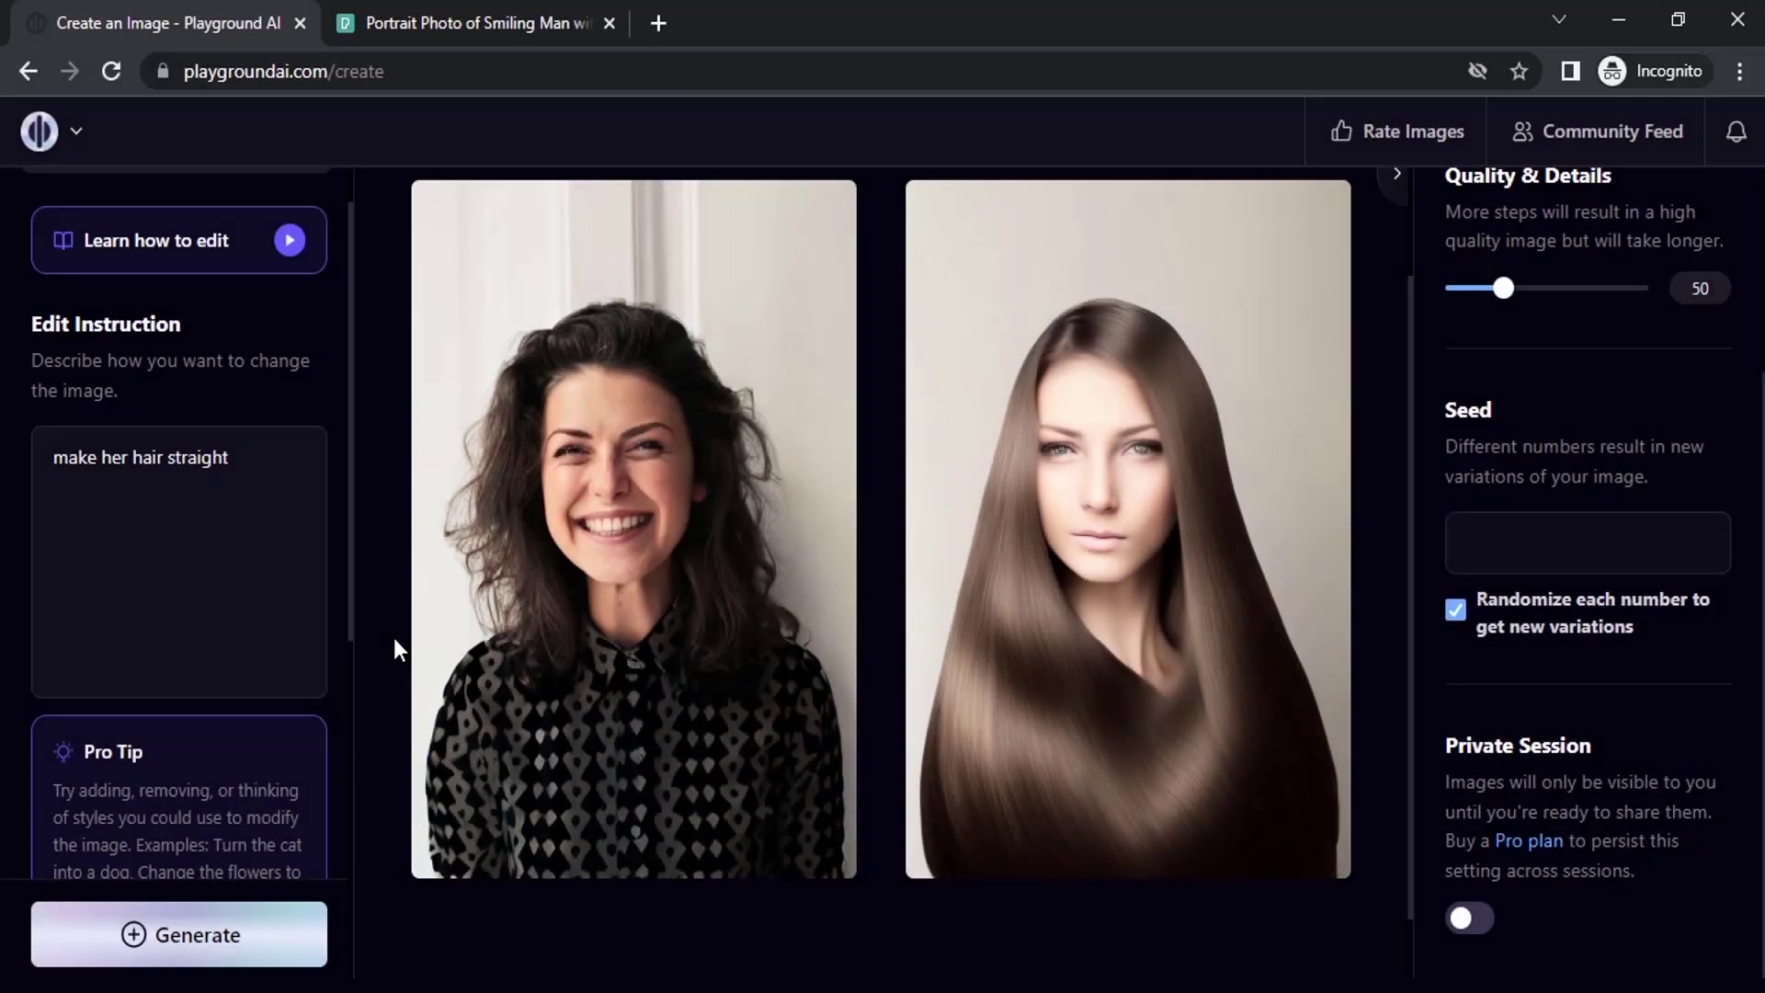
mouse_move(1024, 445)
mouse_move(585, 501)
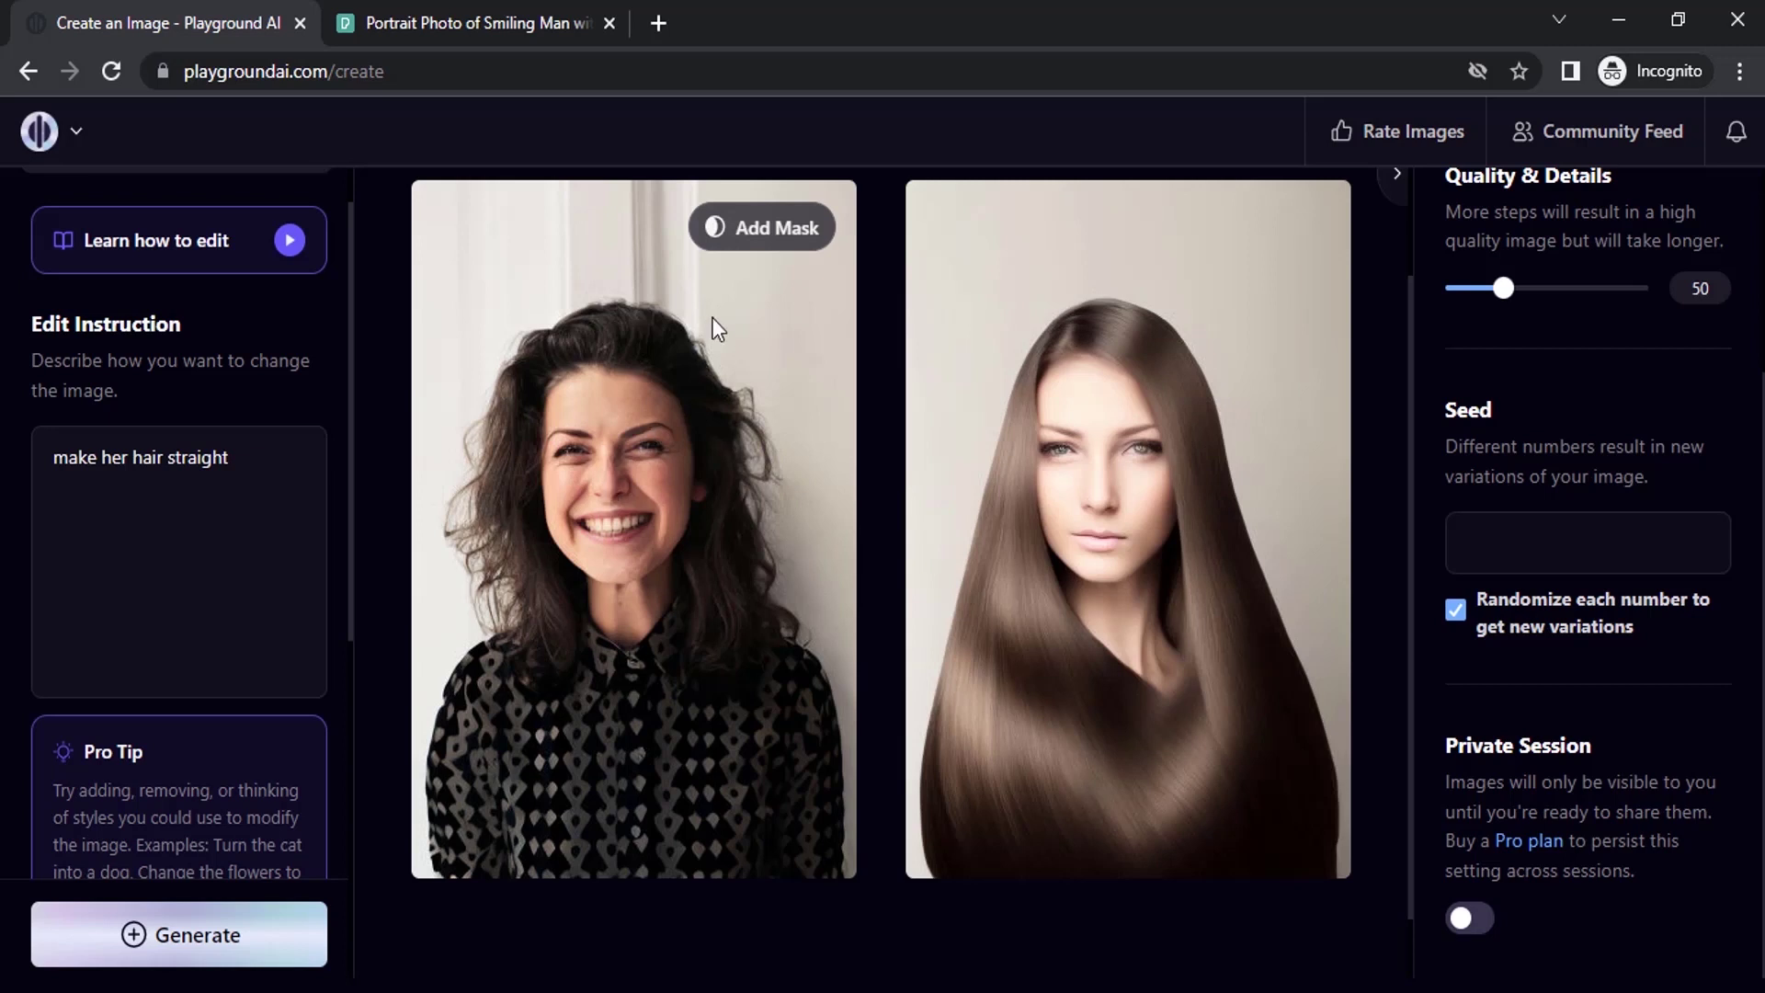
click(779, 232)
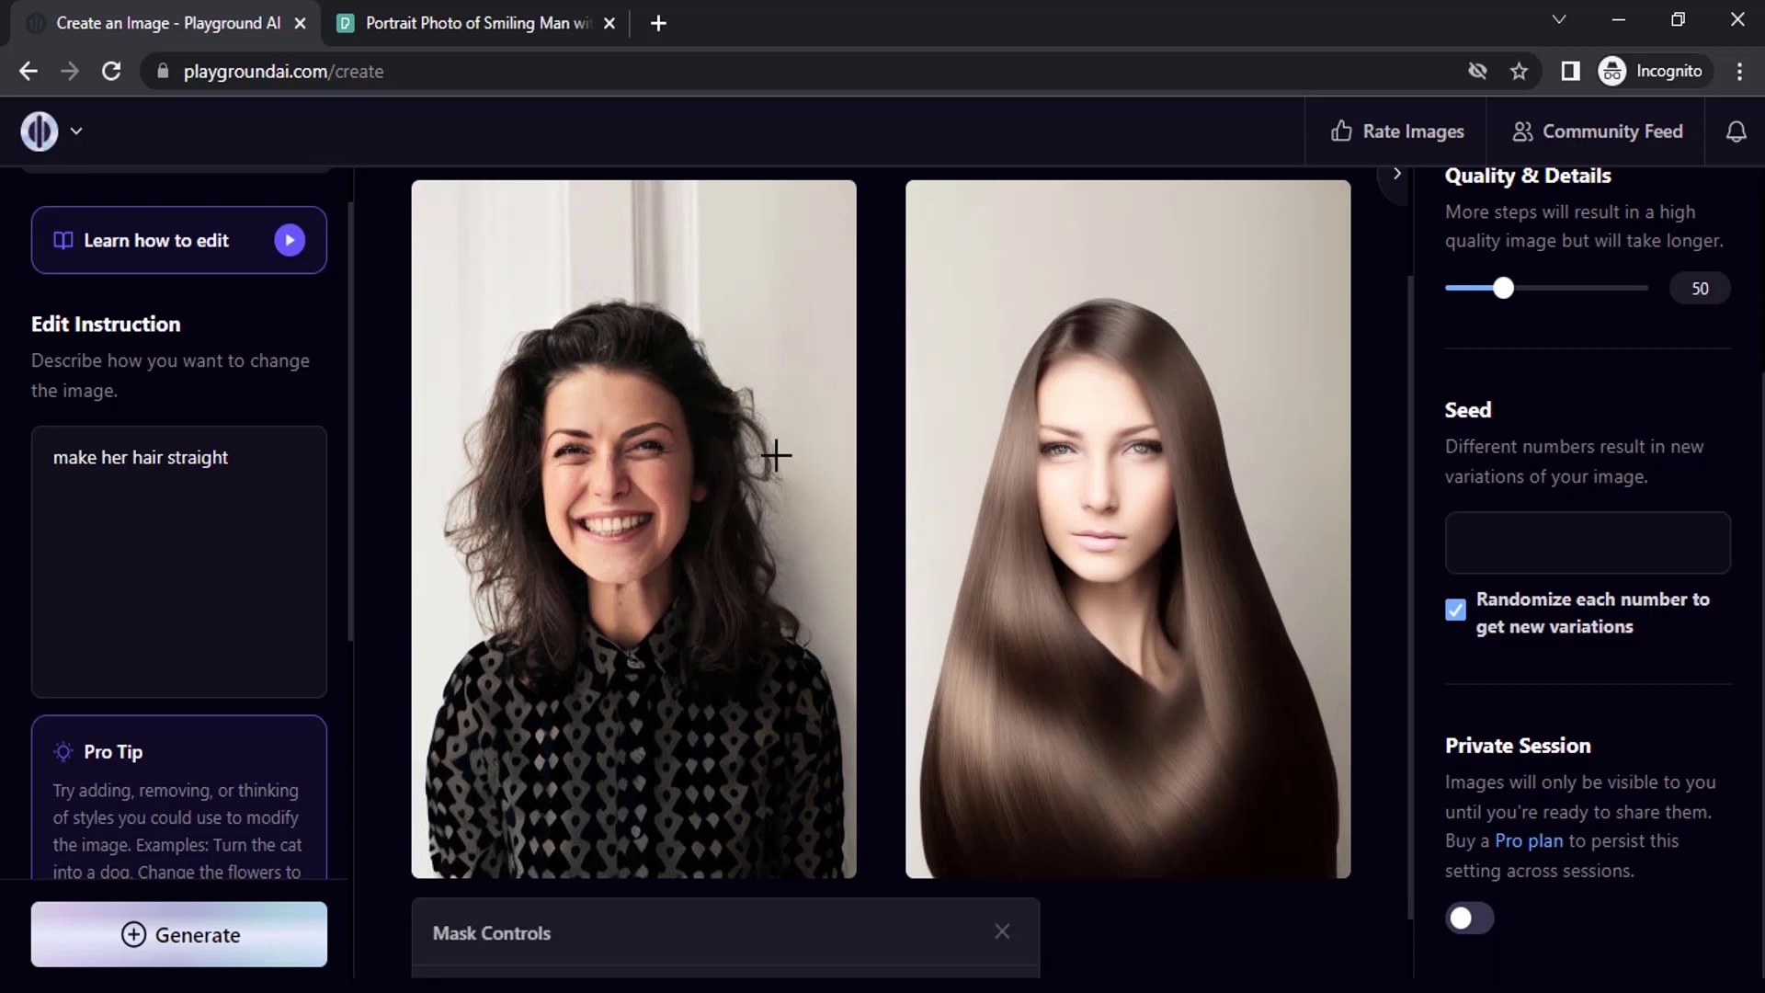
scroll(629, 618, down, 1)
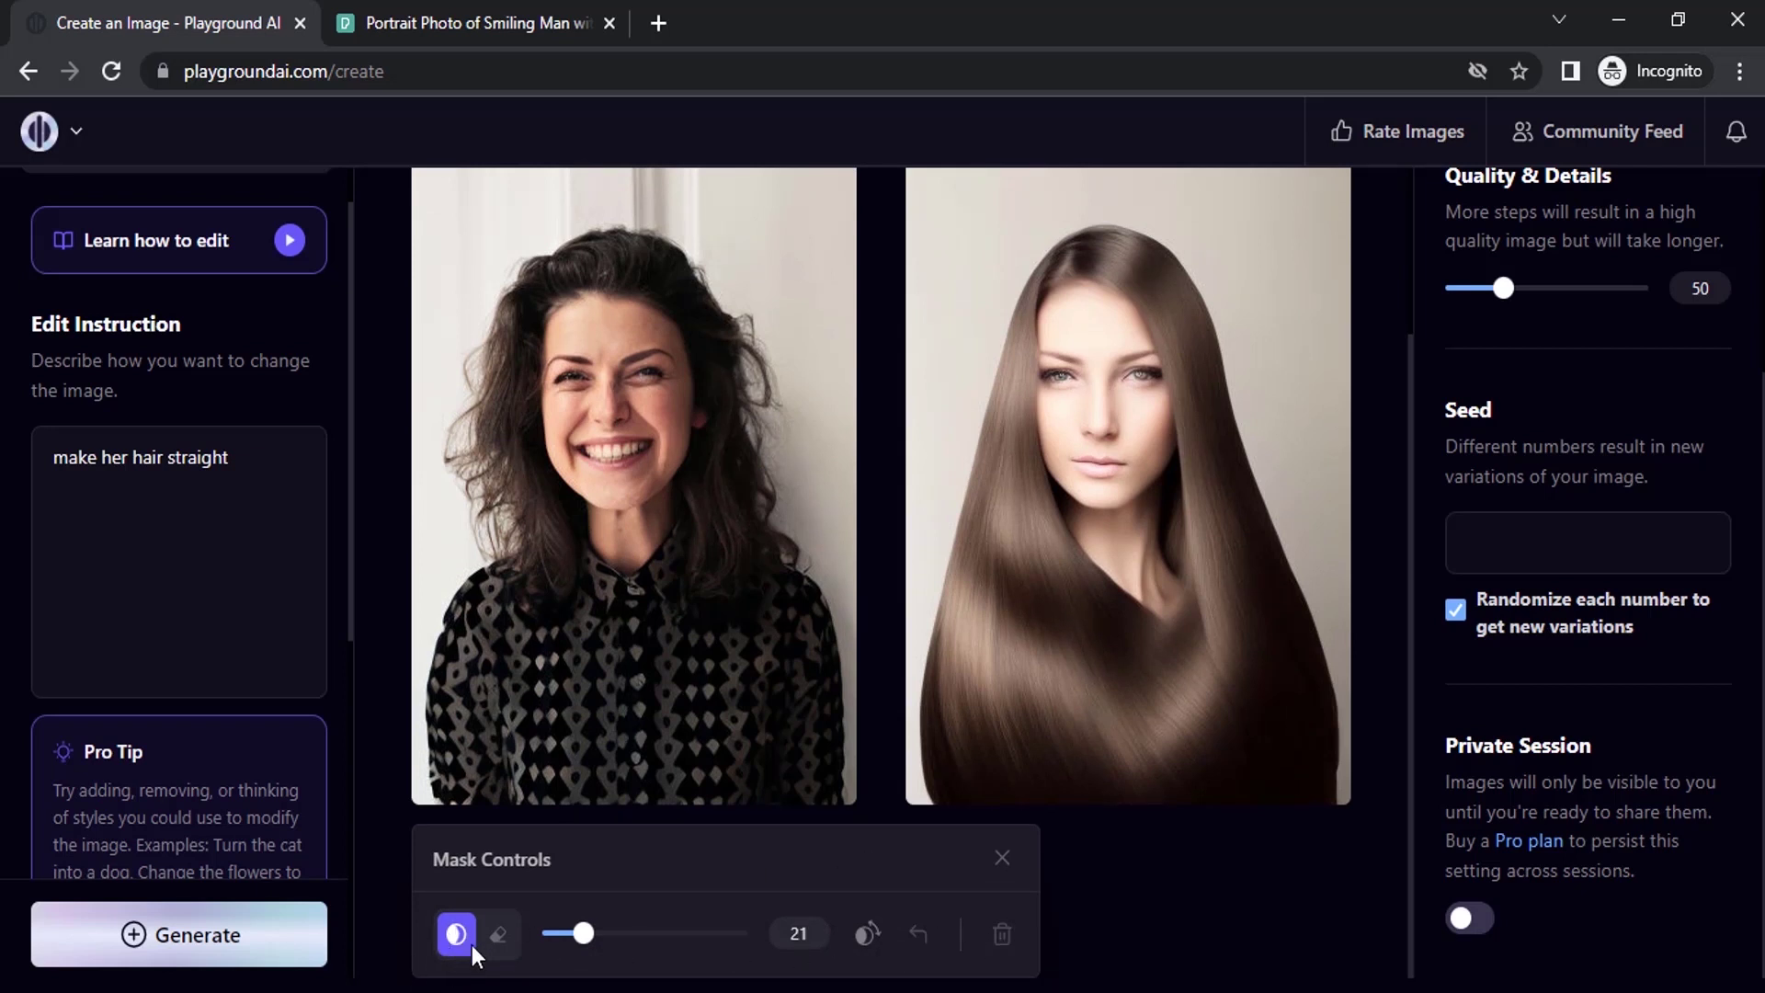
Paint and erase trial mask strokes, resizing the brush to 65 and then 27
mouse_move(547, 269)
mouse_down()
mouse_move(515, 326)
mouse_move(533, 350)
mouse_up()
click(500, 932)
mouse_move(532, 218)
mouse_down()
mouse_move(564, 316)
mouse_move(477, 351)
mouse_up()
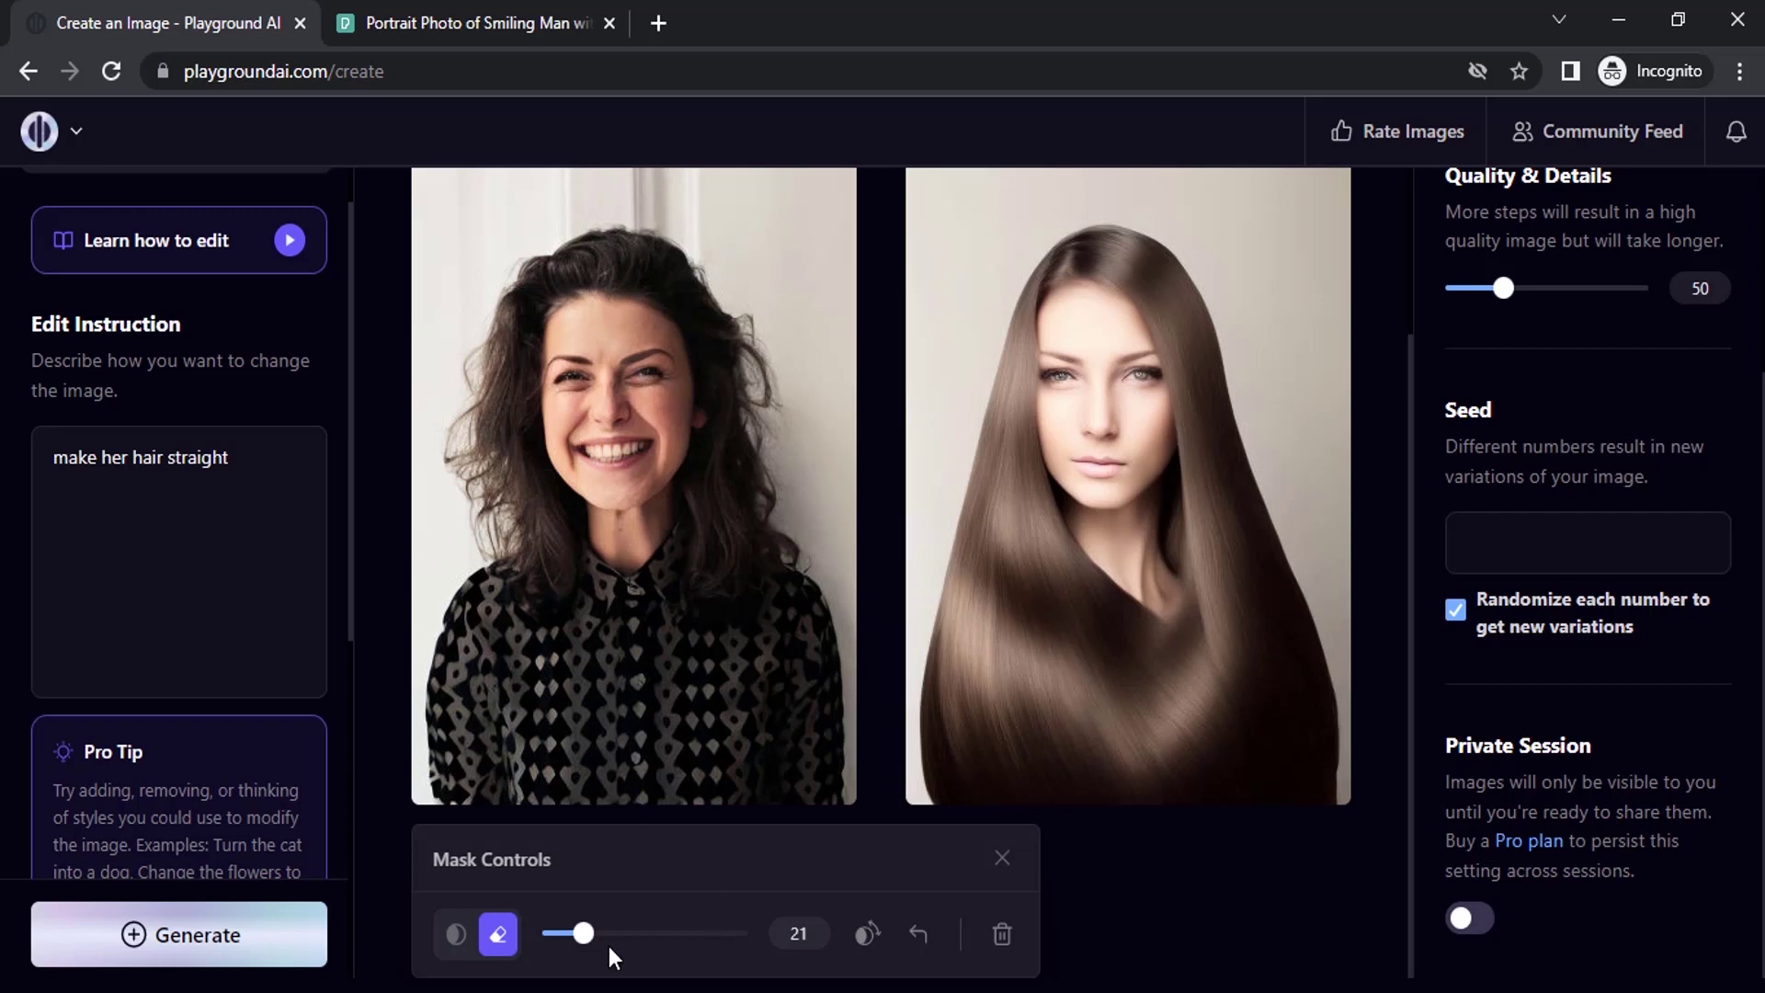
drag(586, 938, 675, 934)
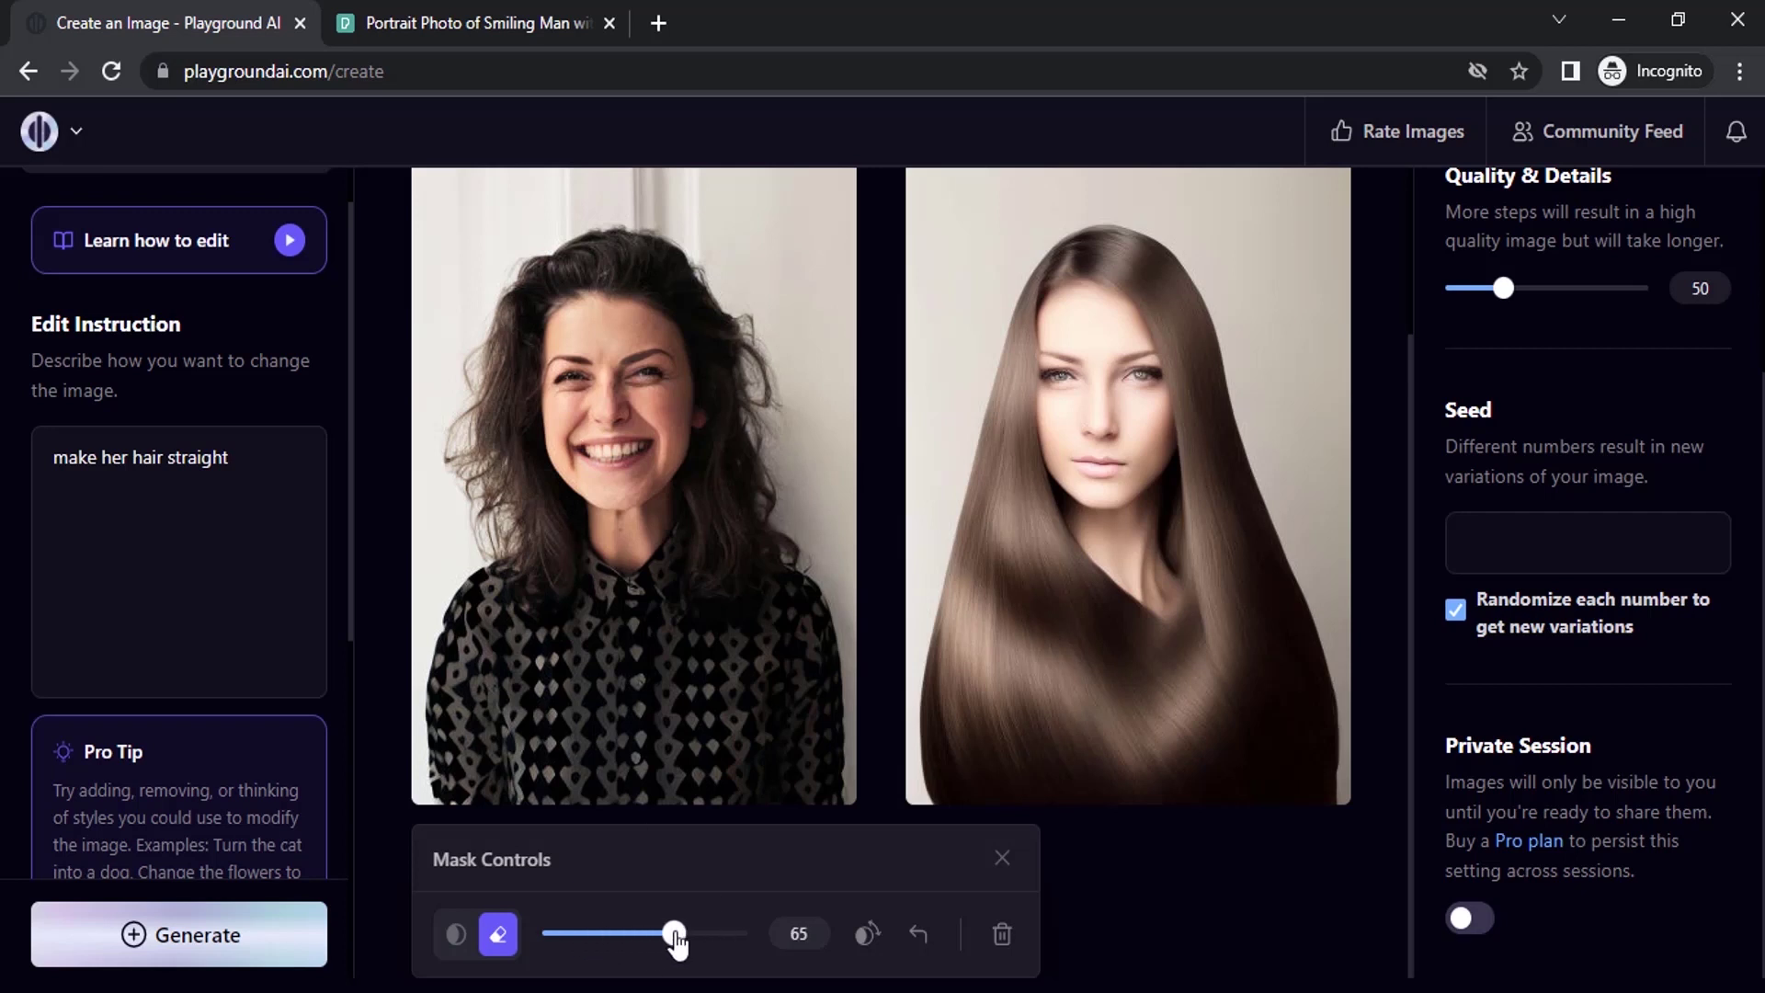
click(459, 935)
drag(531, 306, 507, 404)
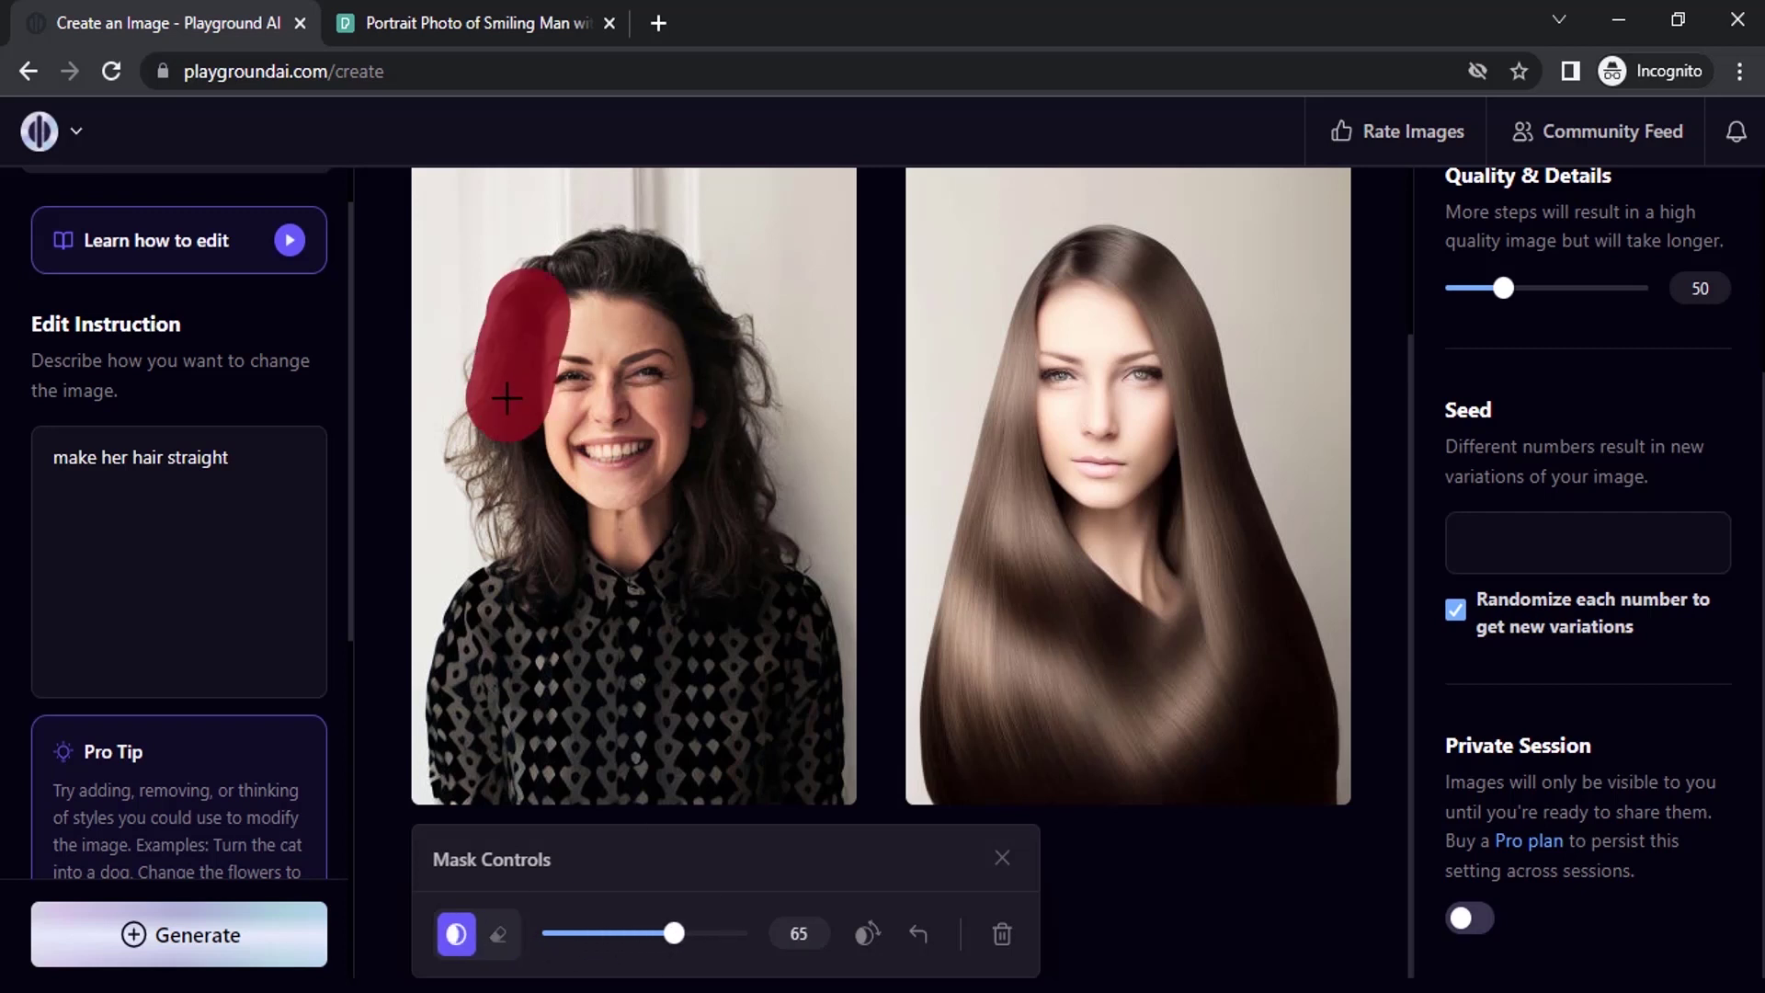
drag(676, 934, 595, 934)
drag(531, 501, 547, 579)
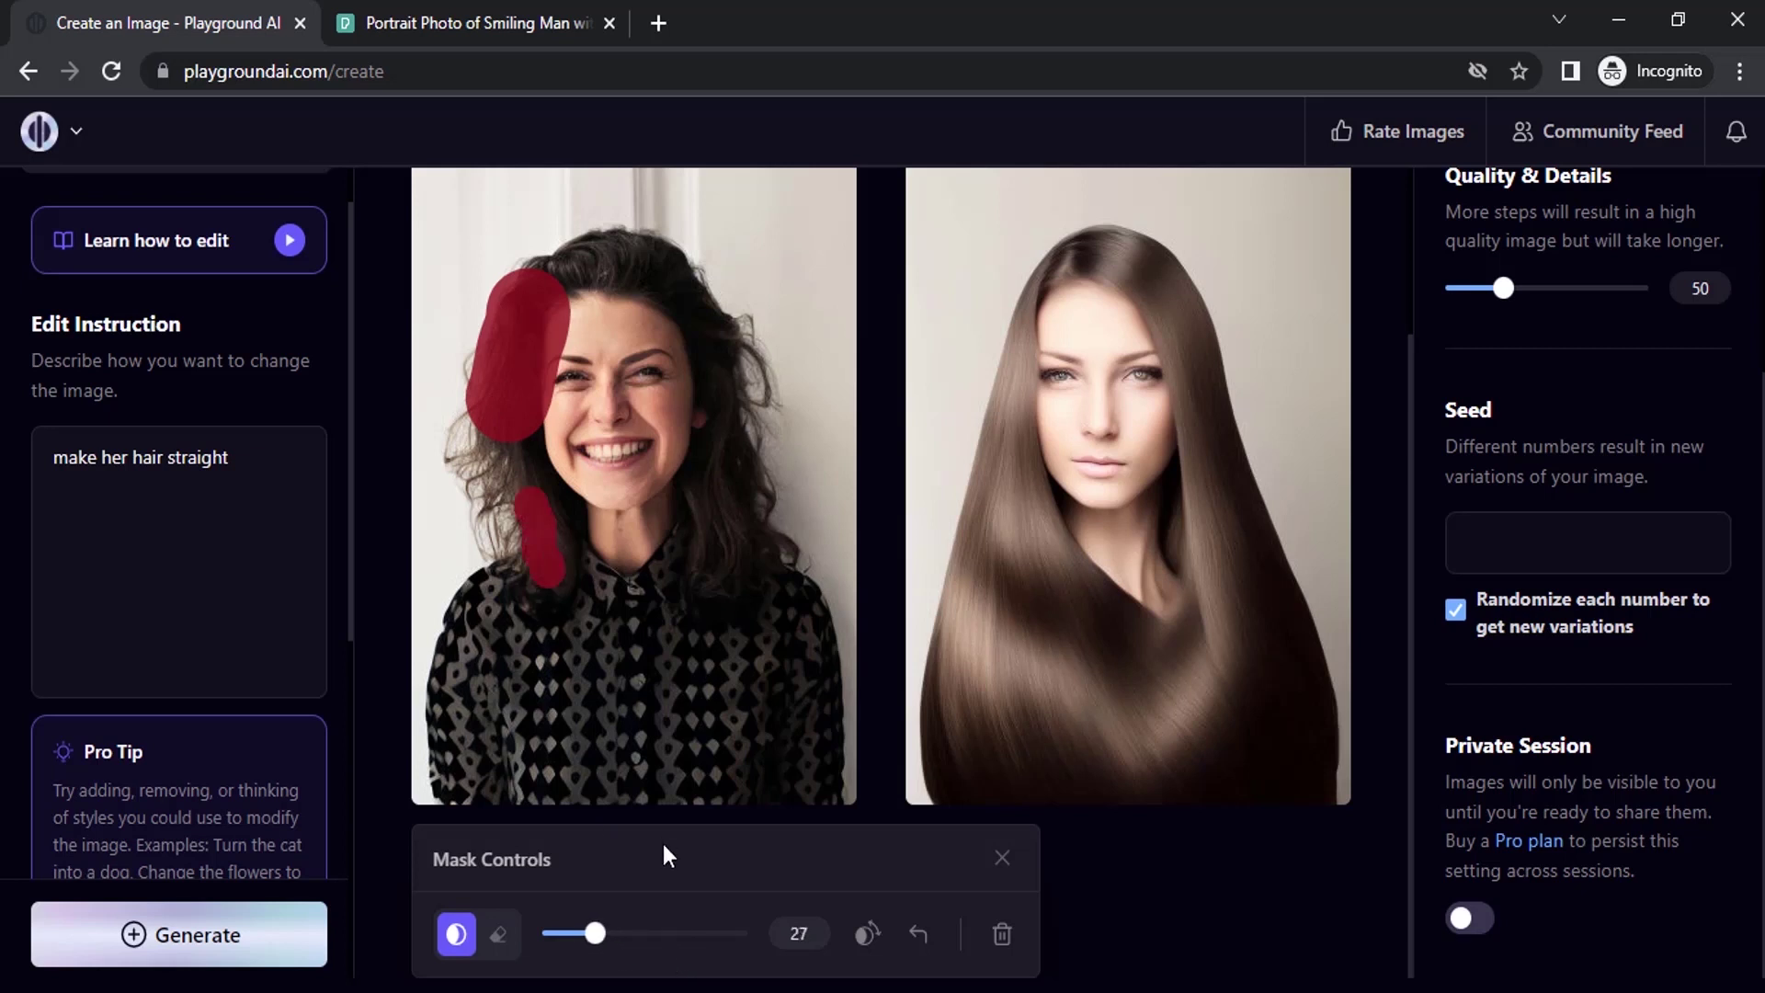
Invert the mask and revert it, then undo all painted strokes
click(870, 941)
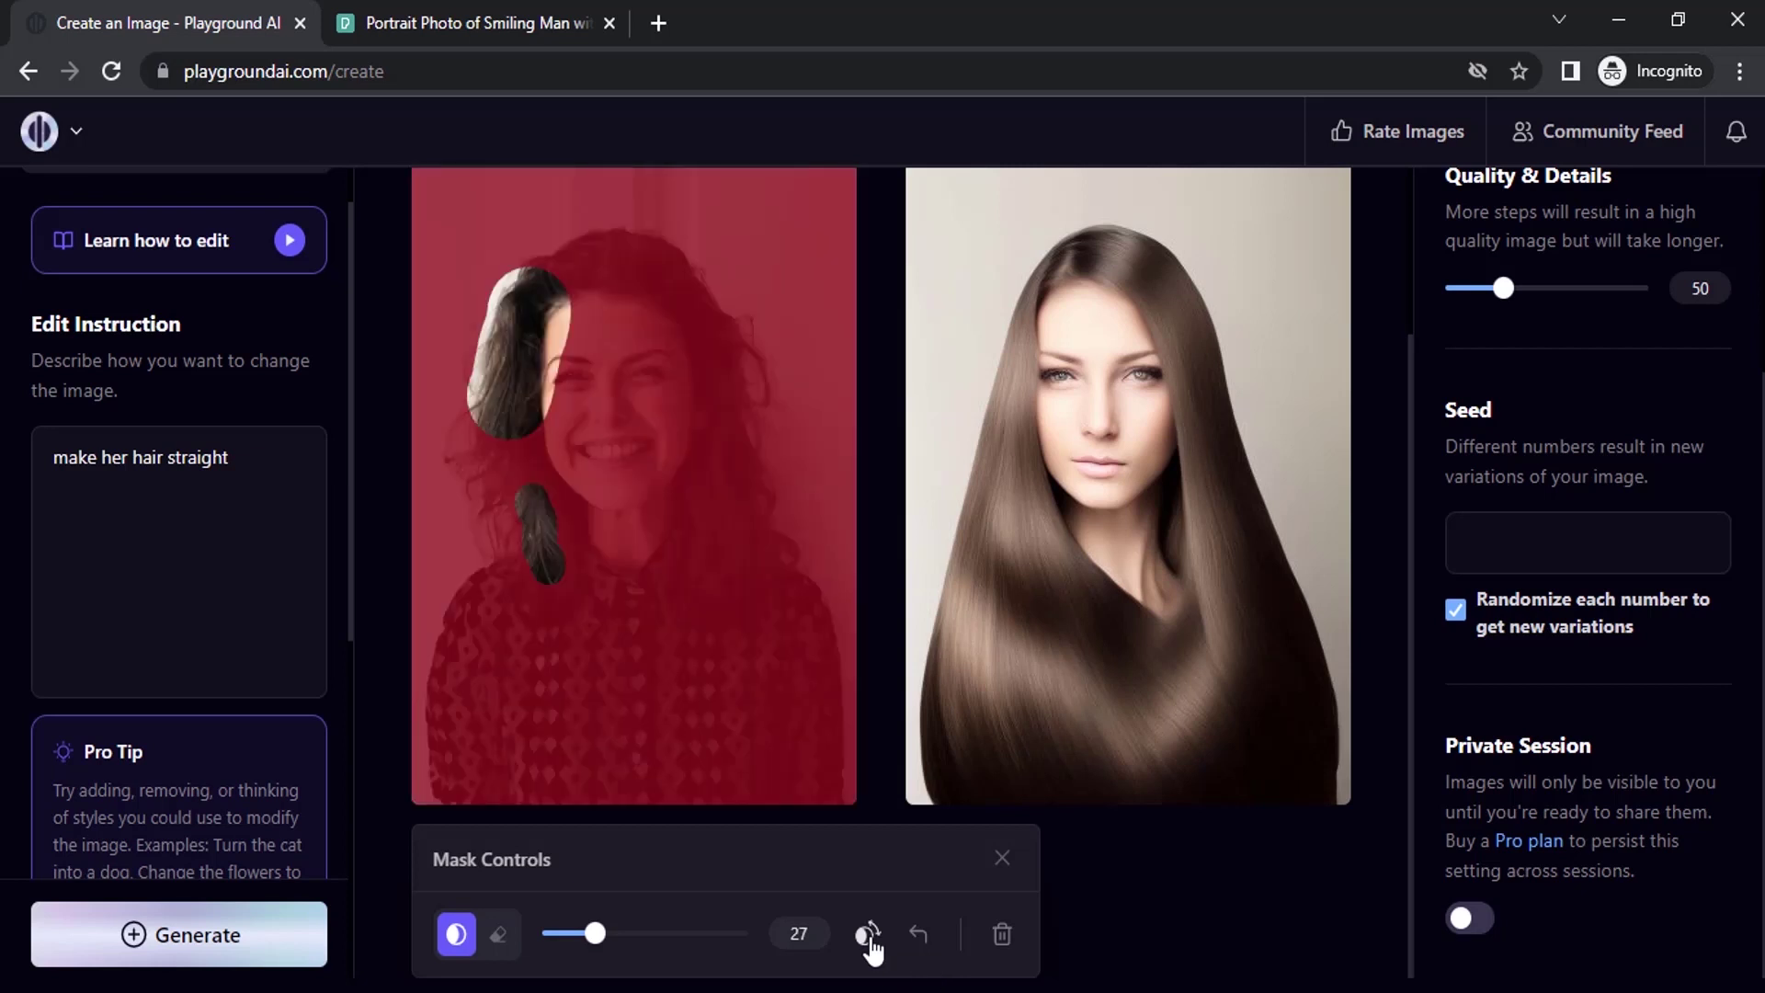
click(869, 941)
click(924, 937)
click(924, 938)
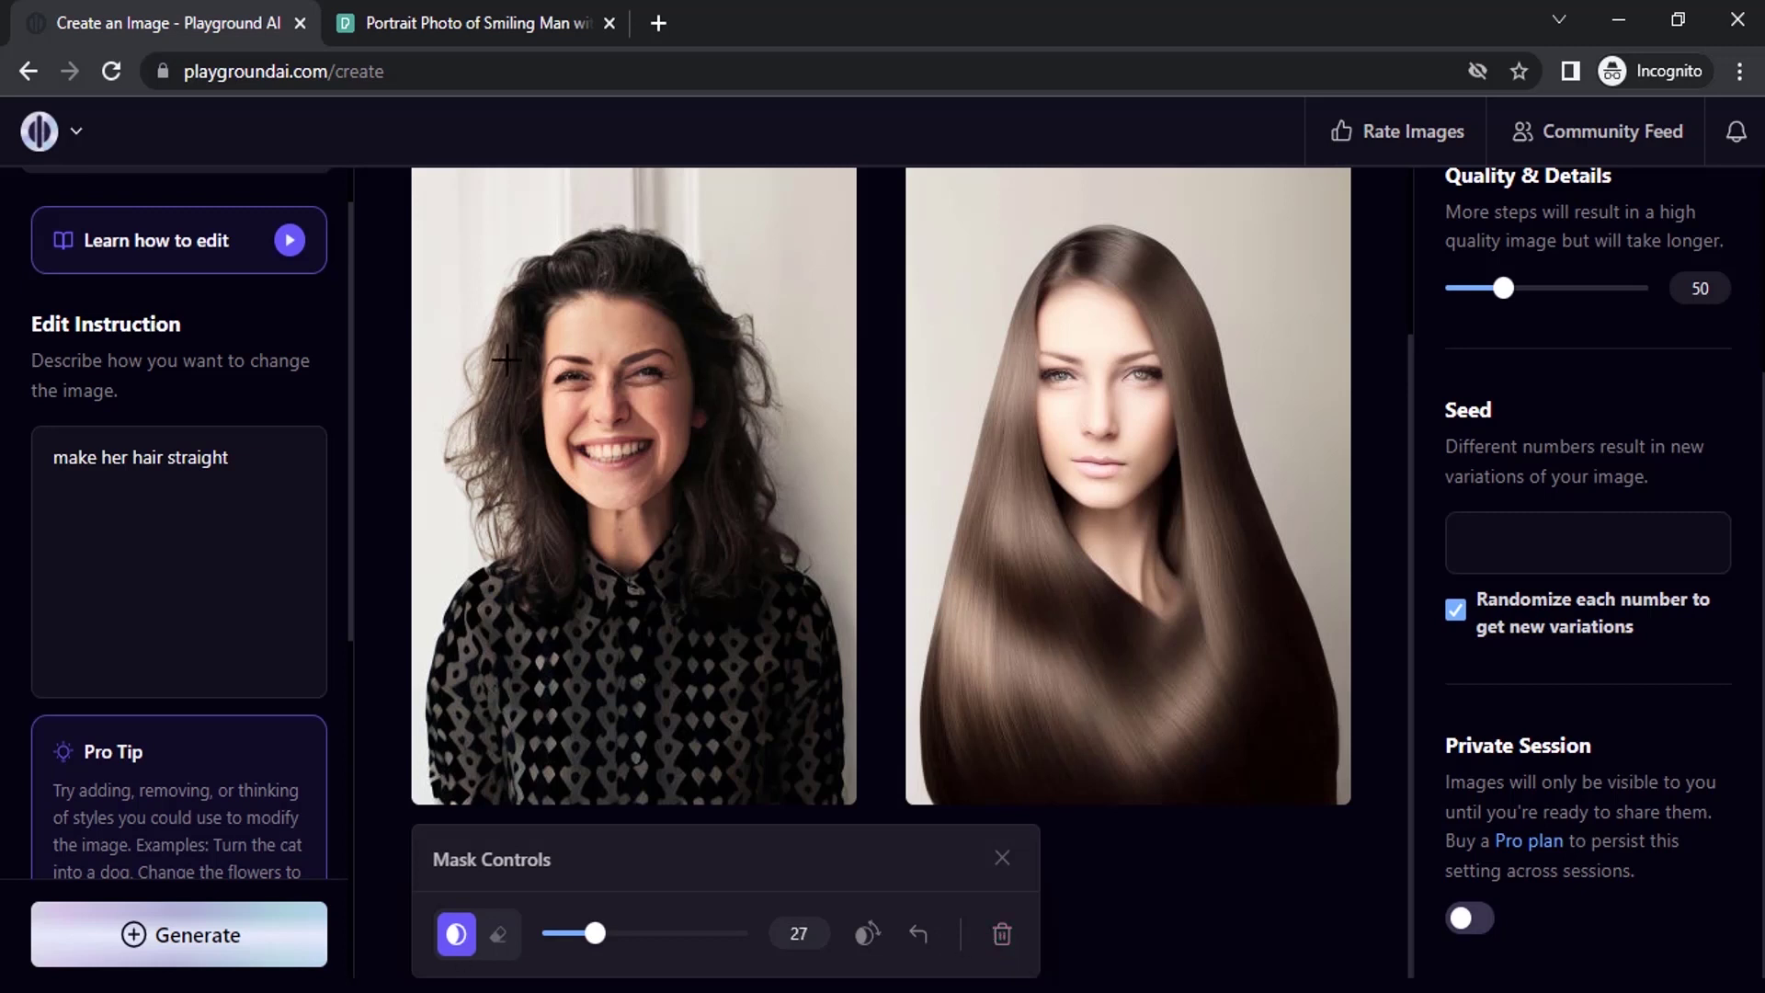
Mask all of her hair and generate with 'make her hair straight'
mouse_move(530, 274)
mouse_down()
mouse_move(487, 364)
mouse_move(473, 464)
mouse_move(485, 410)
mouse_move(542, 676)
mouse_move(529, 262)
mouse_move(708, 313)
mouse_move(717, 368)
mouse_move(722, 340)
mouse_move(749, 414)
mouse_move(736, 404)
mouse_move(727, 630)
mouse_move(740, 734)
mouse_up()
drag(568, 643, 570, 700)
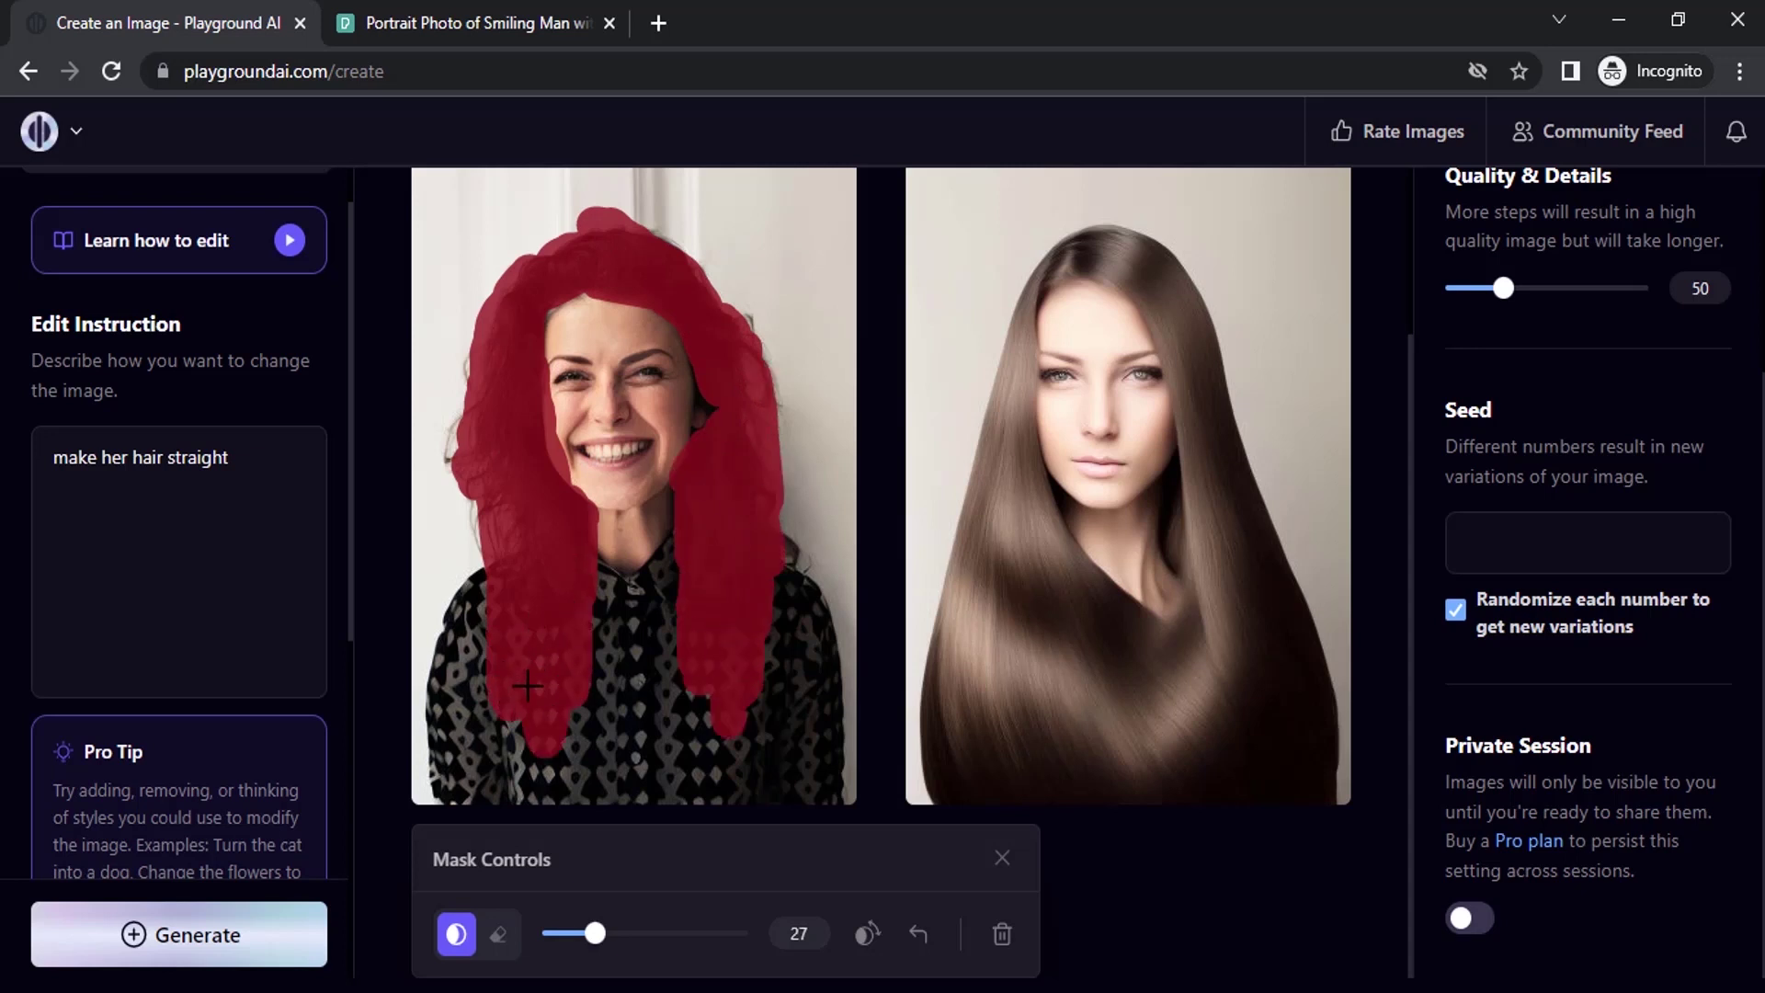
mouse_move(710, 703)
mouse_down()
mouse_move(757, 689)
mouse_move(766, 565)
mouse_up()
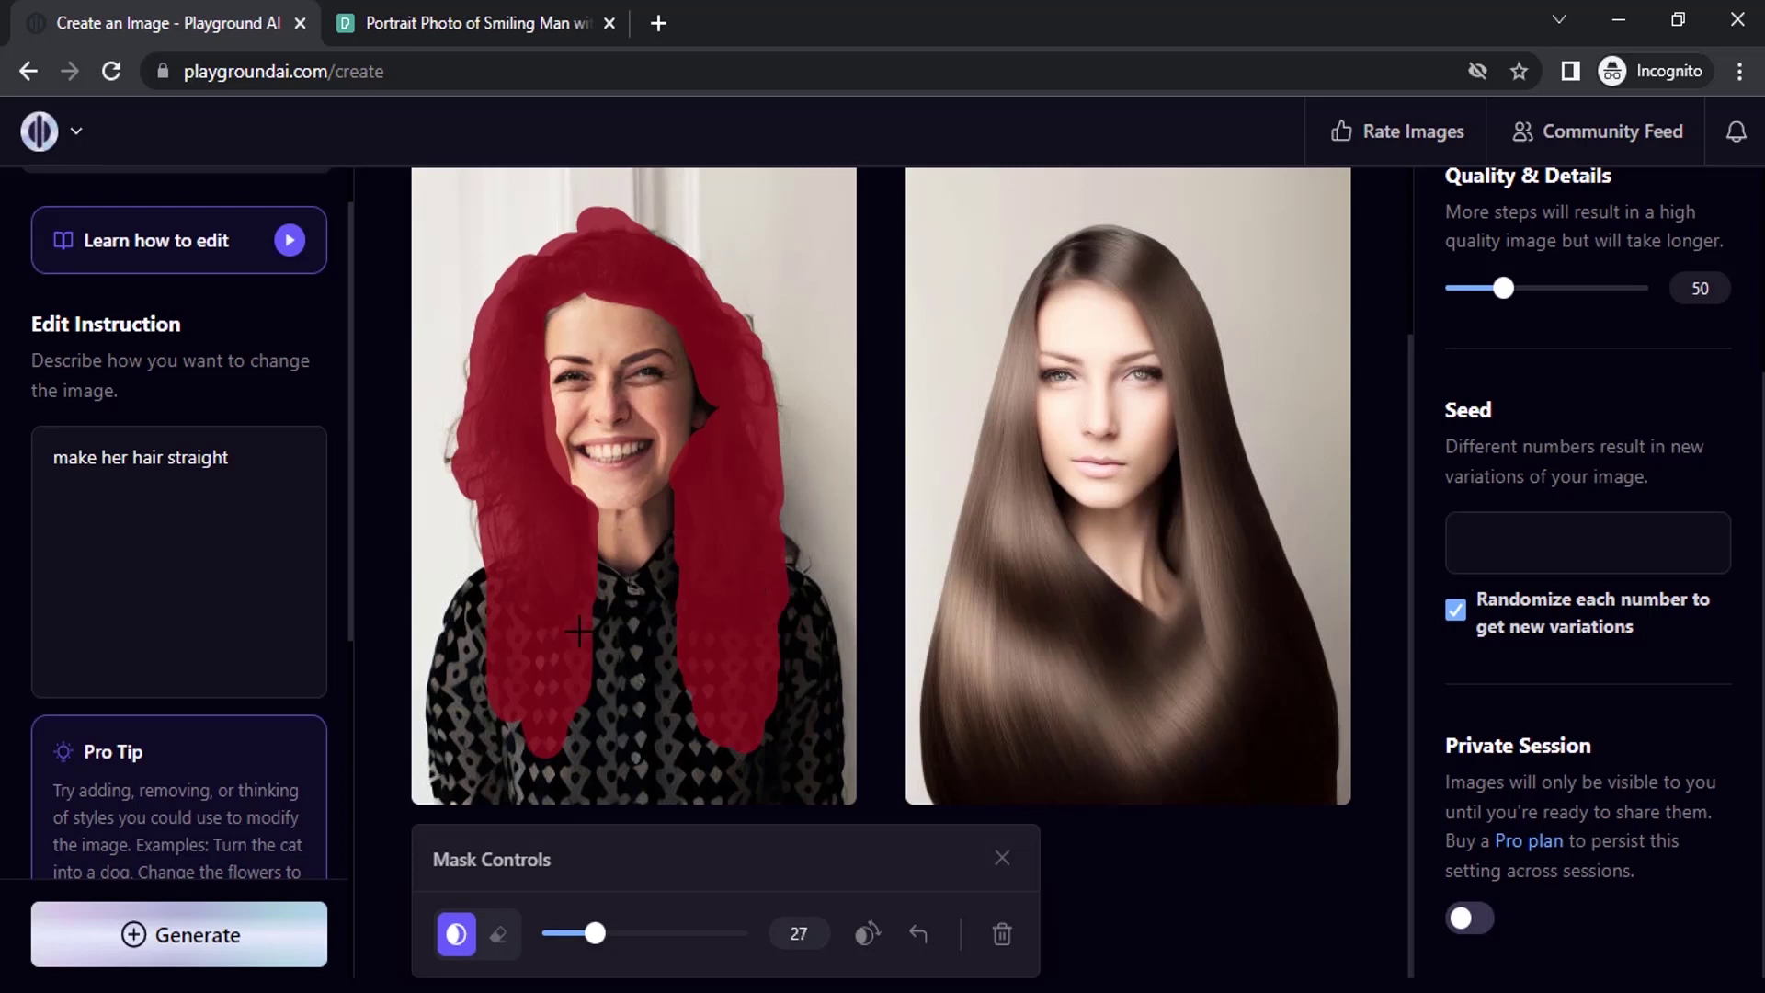
click(213, 940)
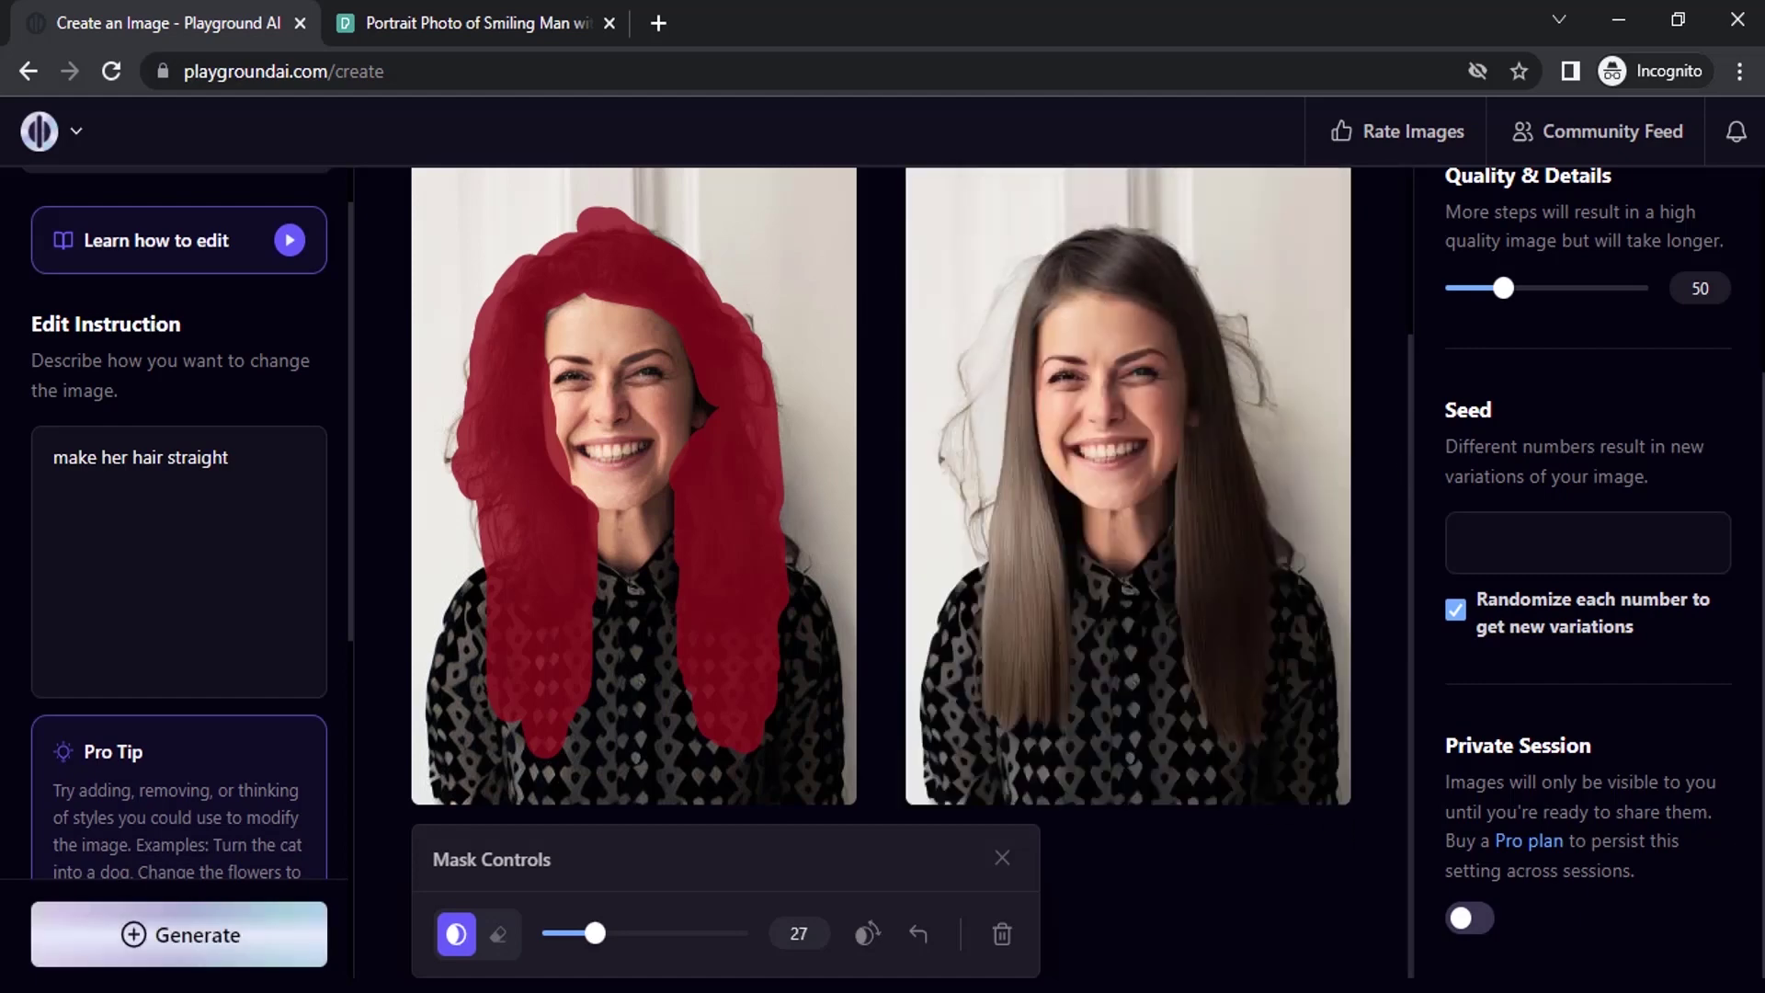
click(279, 467)
Clear the mask and regenerate with the instruction changed to 'make her hair more curly'
drag(280, 467, 170, 459)
click(986, 932)
double_click(198, 457)
text(more curly)
click(248, 947)
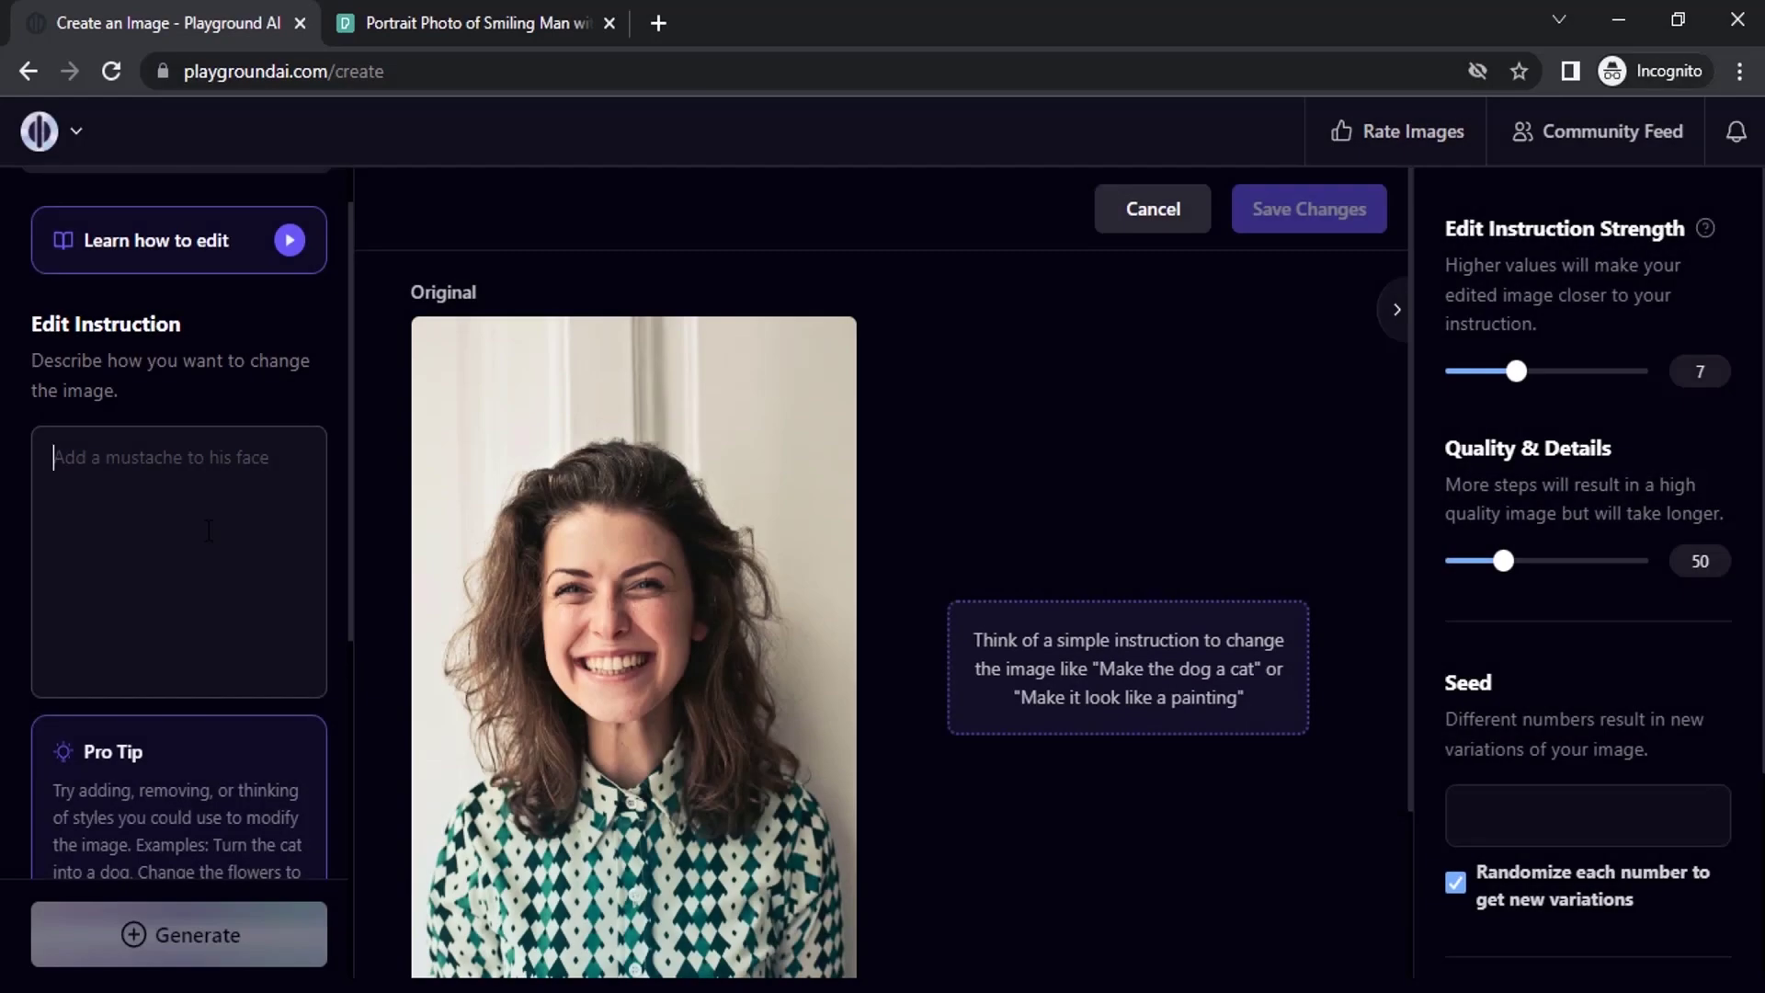
Generate an 'add a necklace' edit of the new portrait
text(add)
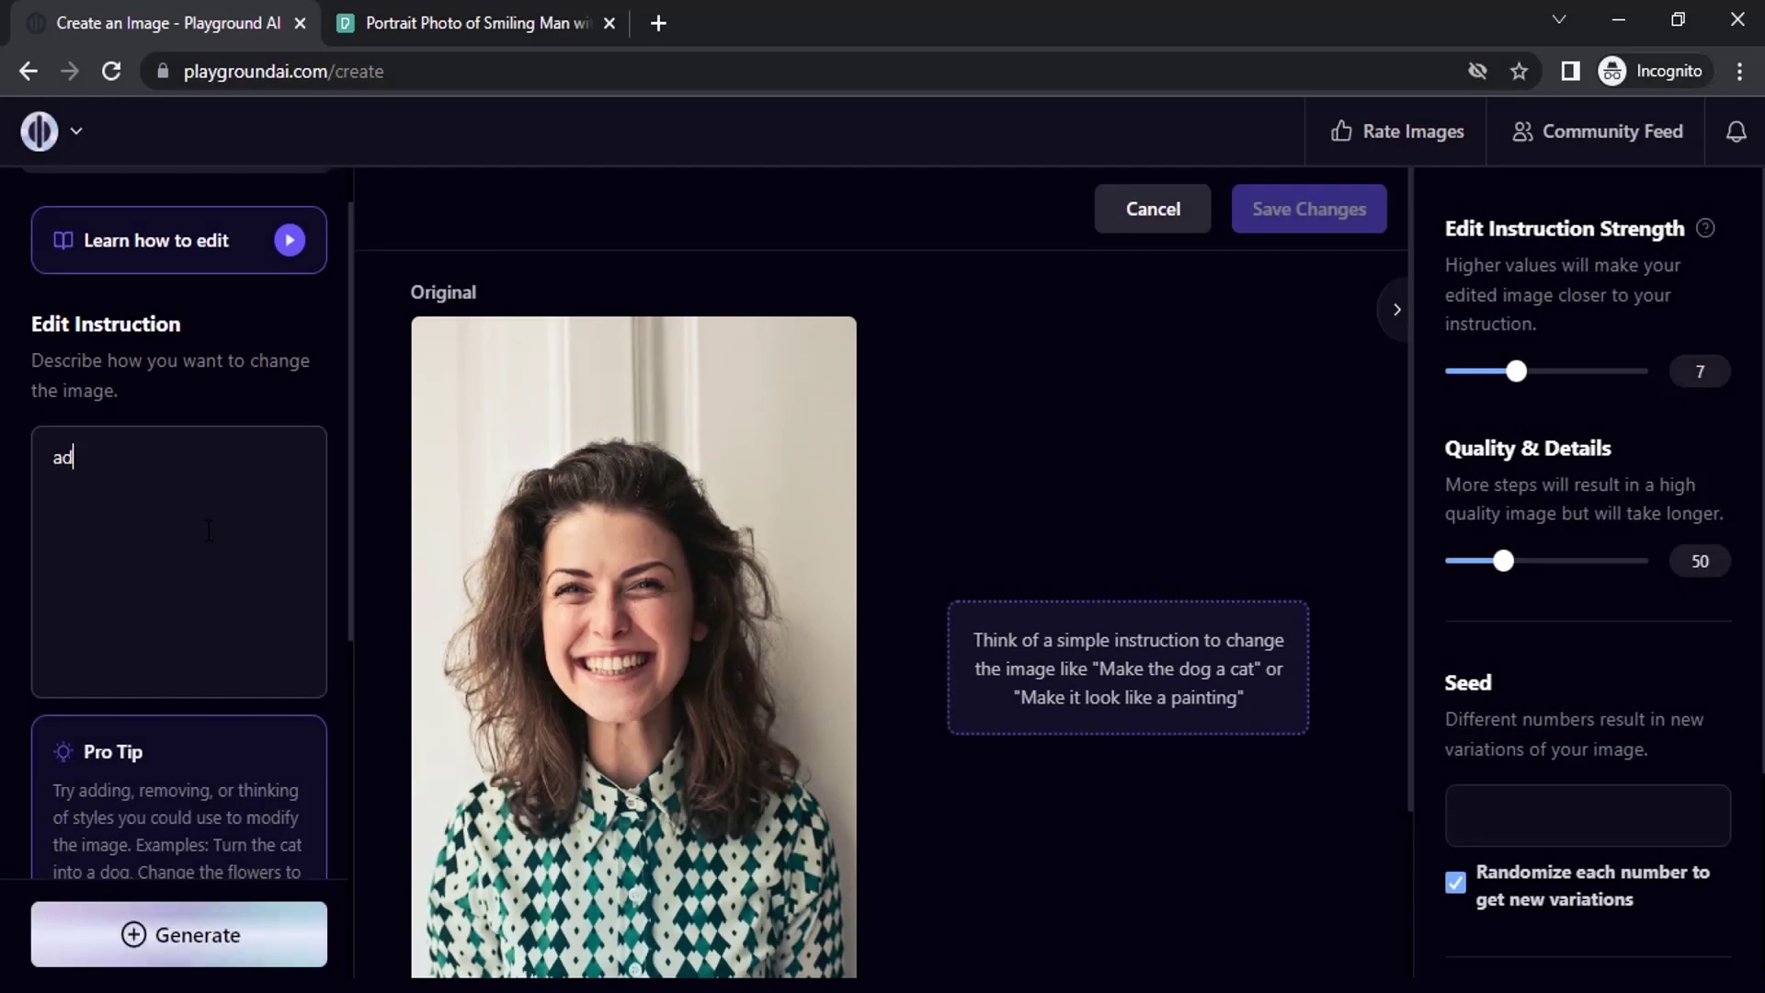
text( a necklace)
click(219, 947)
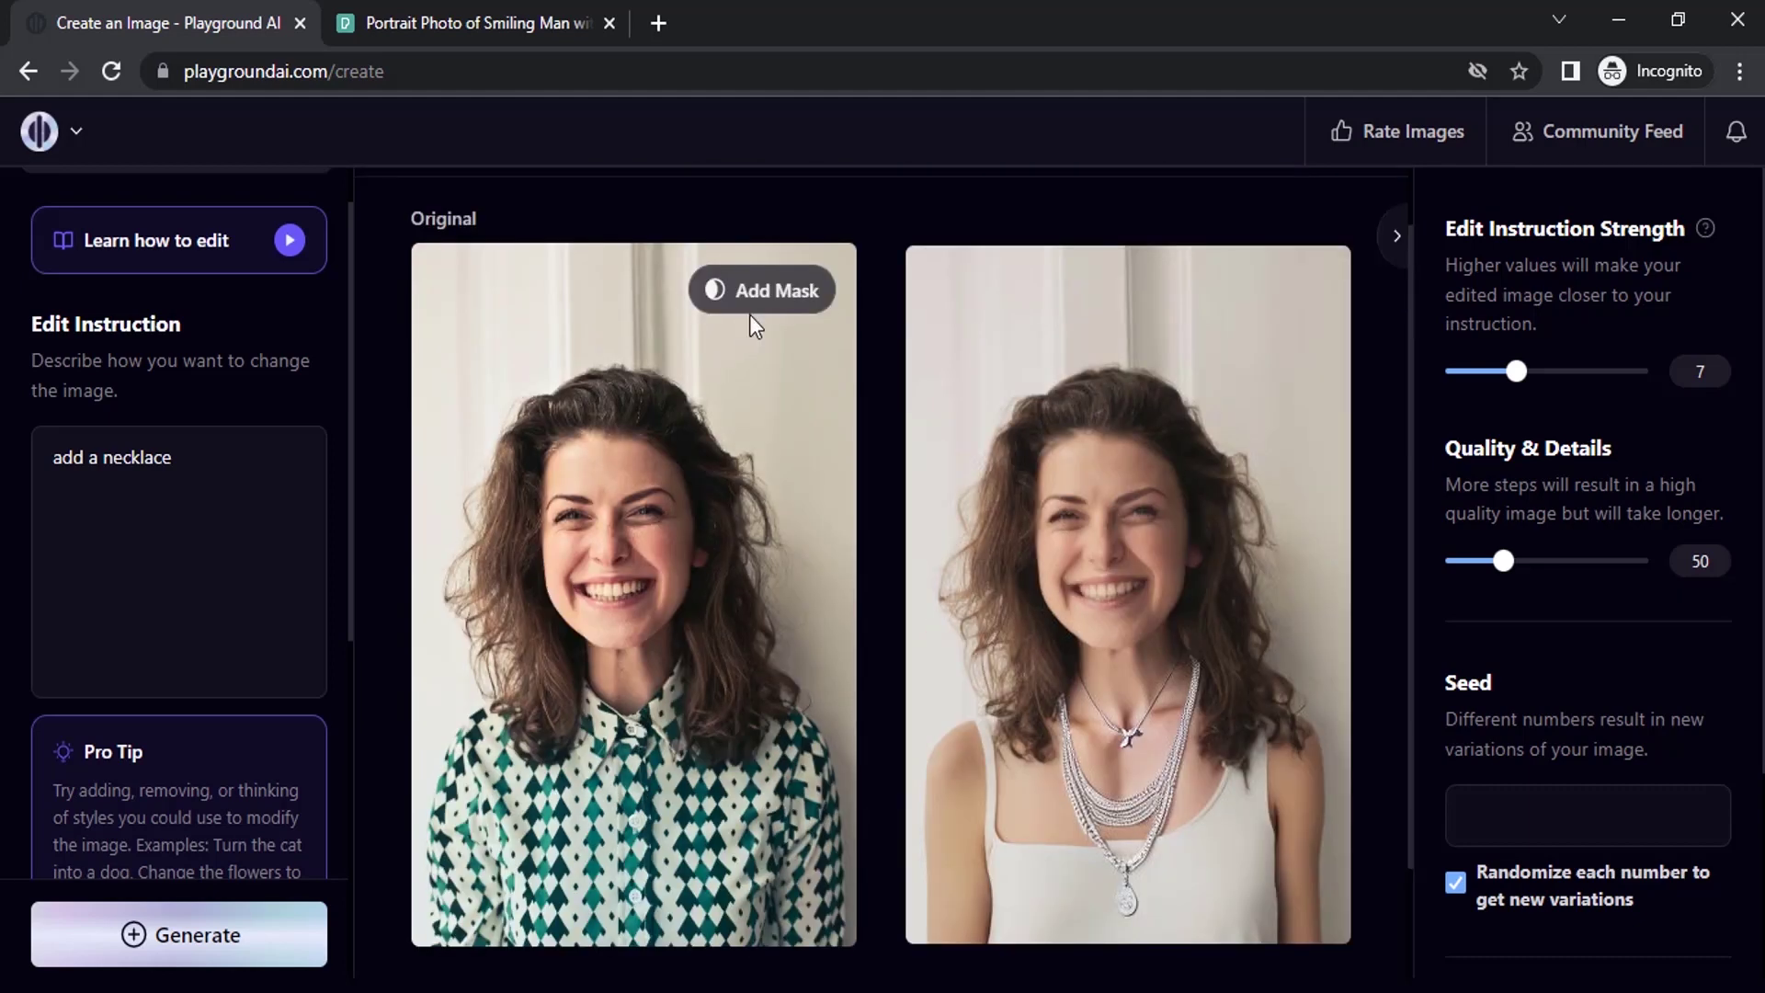
click(759, 288)
Paint a V-shaped mask over her neckline and regenerate to add a necklace
mouse_move(569, 586)
mouse_down()
mouse_move(644, 658)
mouse_move(681, 629)
mouse_move(704, 568)
mouse_up()
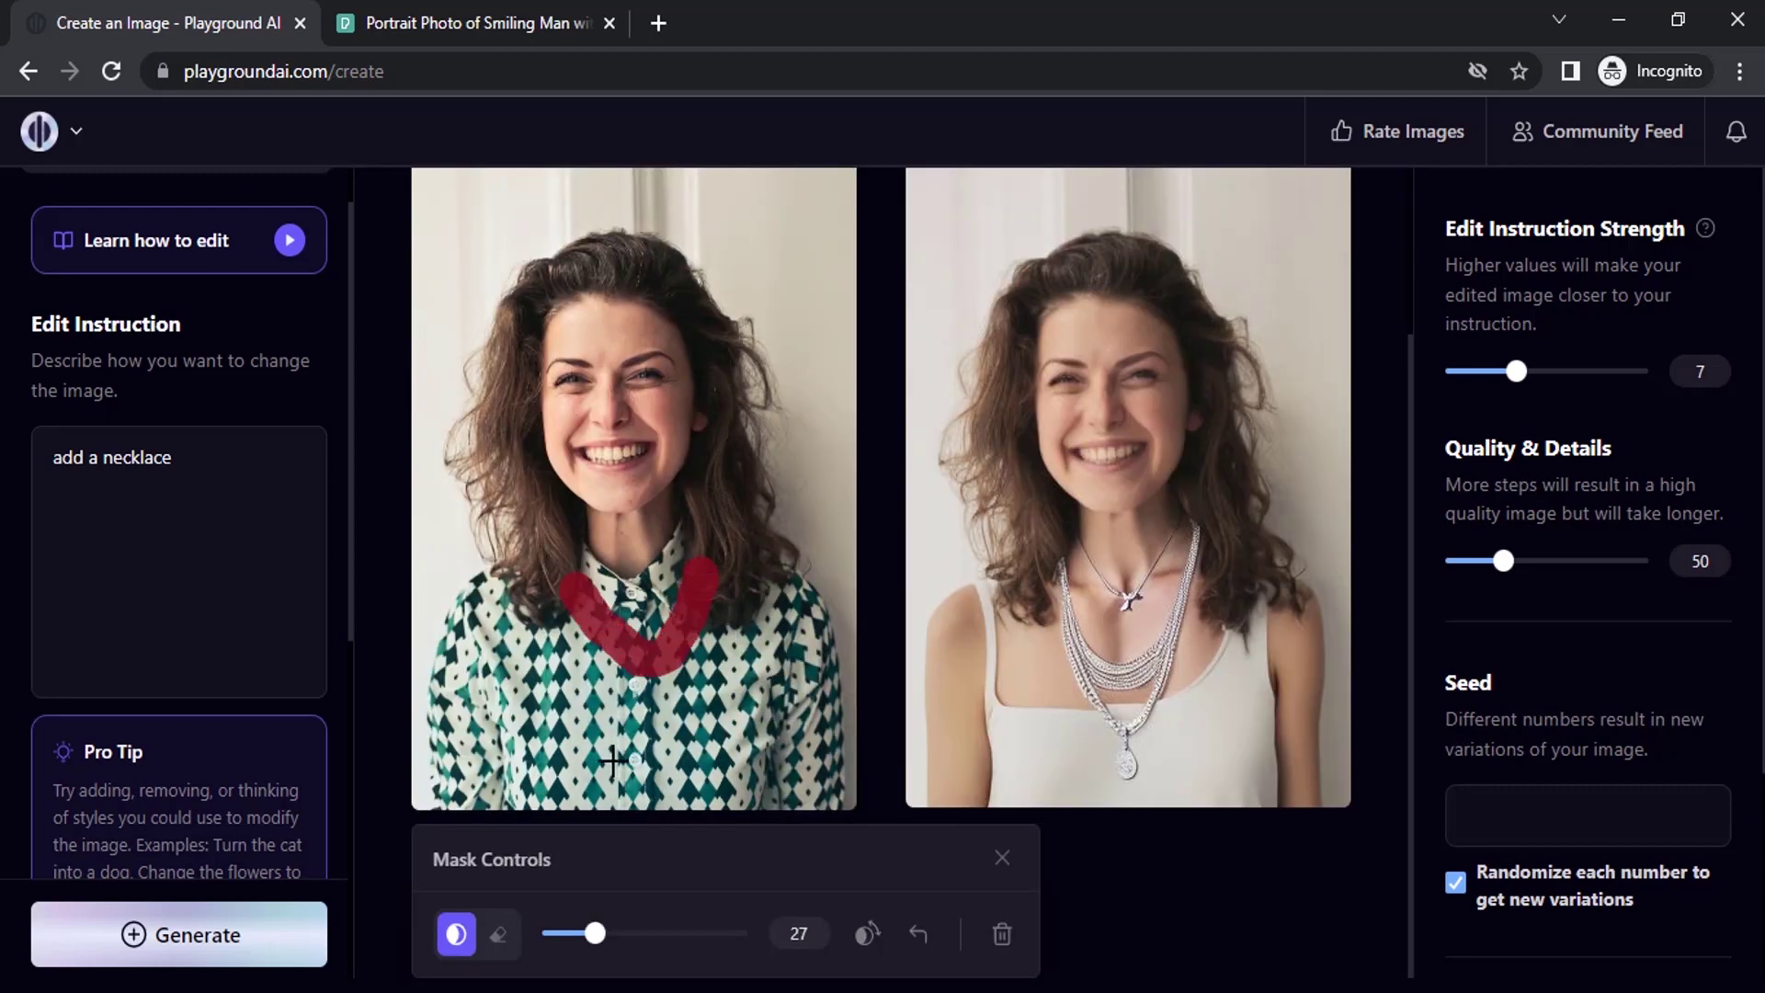
click(265, 930)
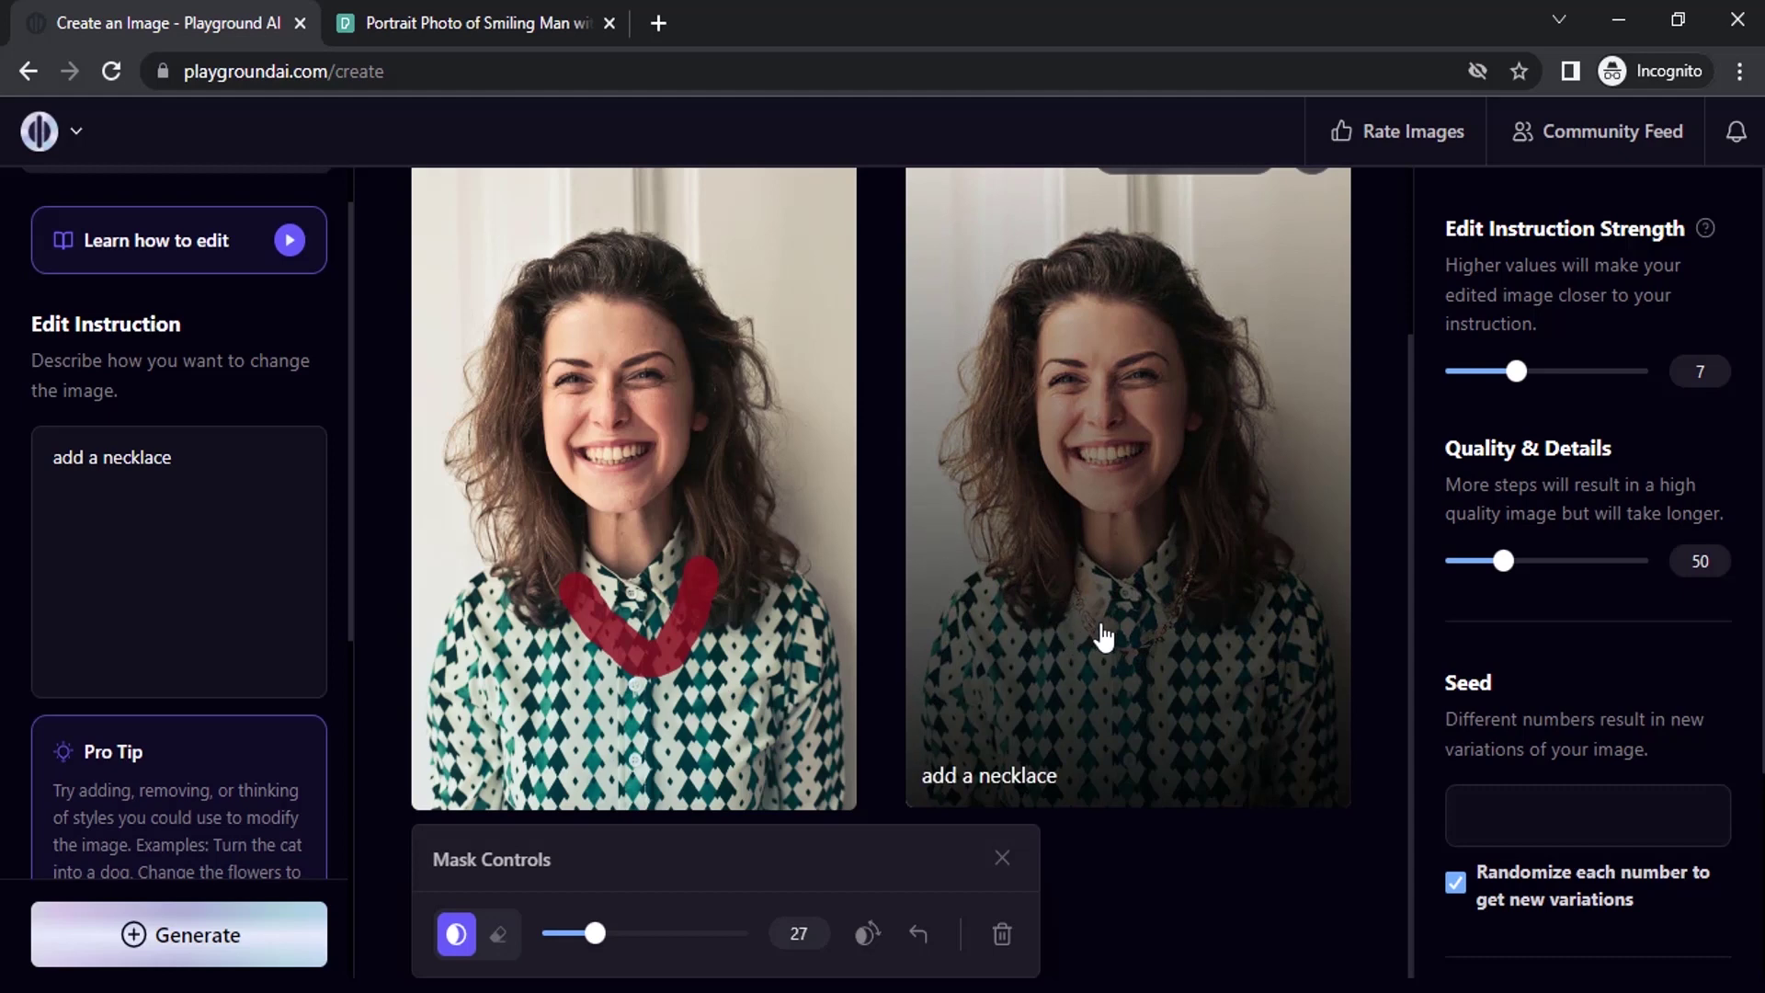
scroll(1253, 477, up, 1)
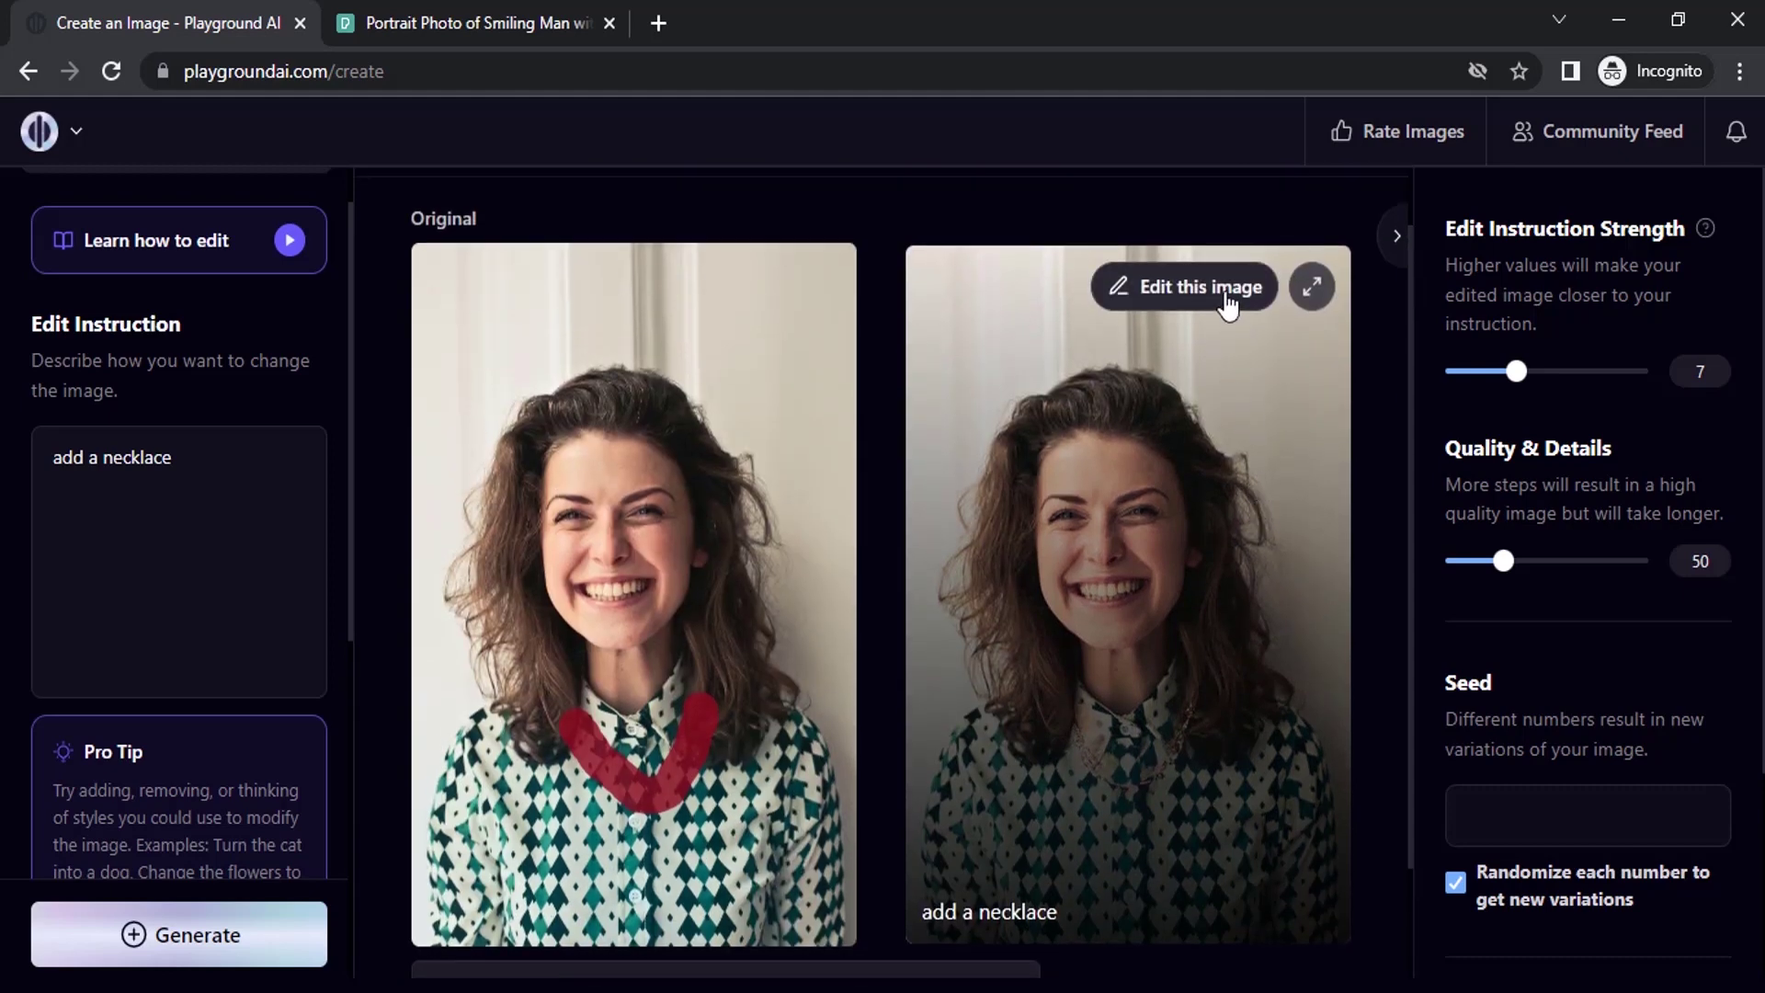
Make the necklace result the new original and generate 'change the color of necklace to purple'
click(1224, 296)
scroll(694, 588, down, 1)
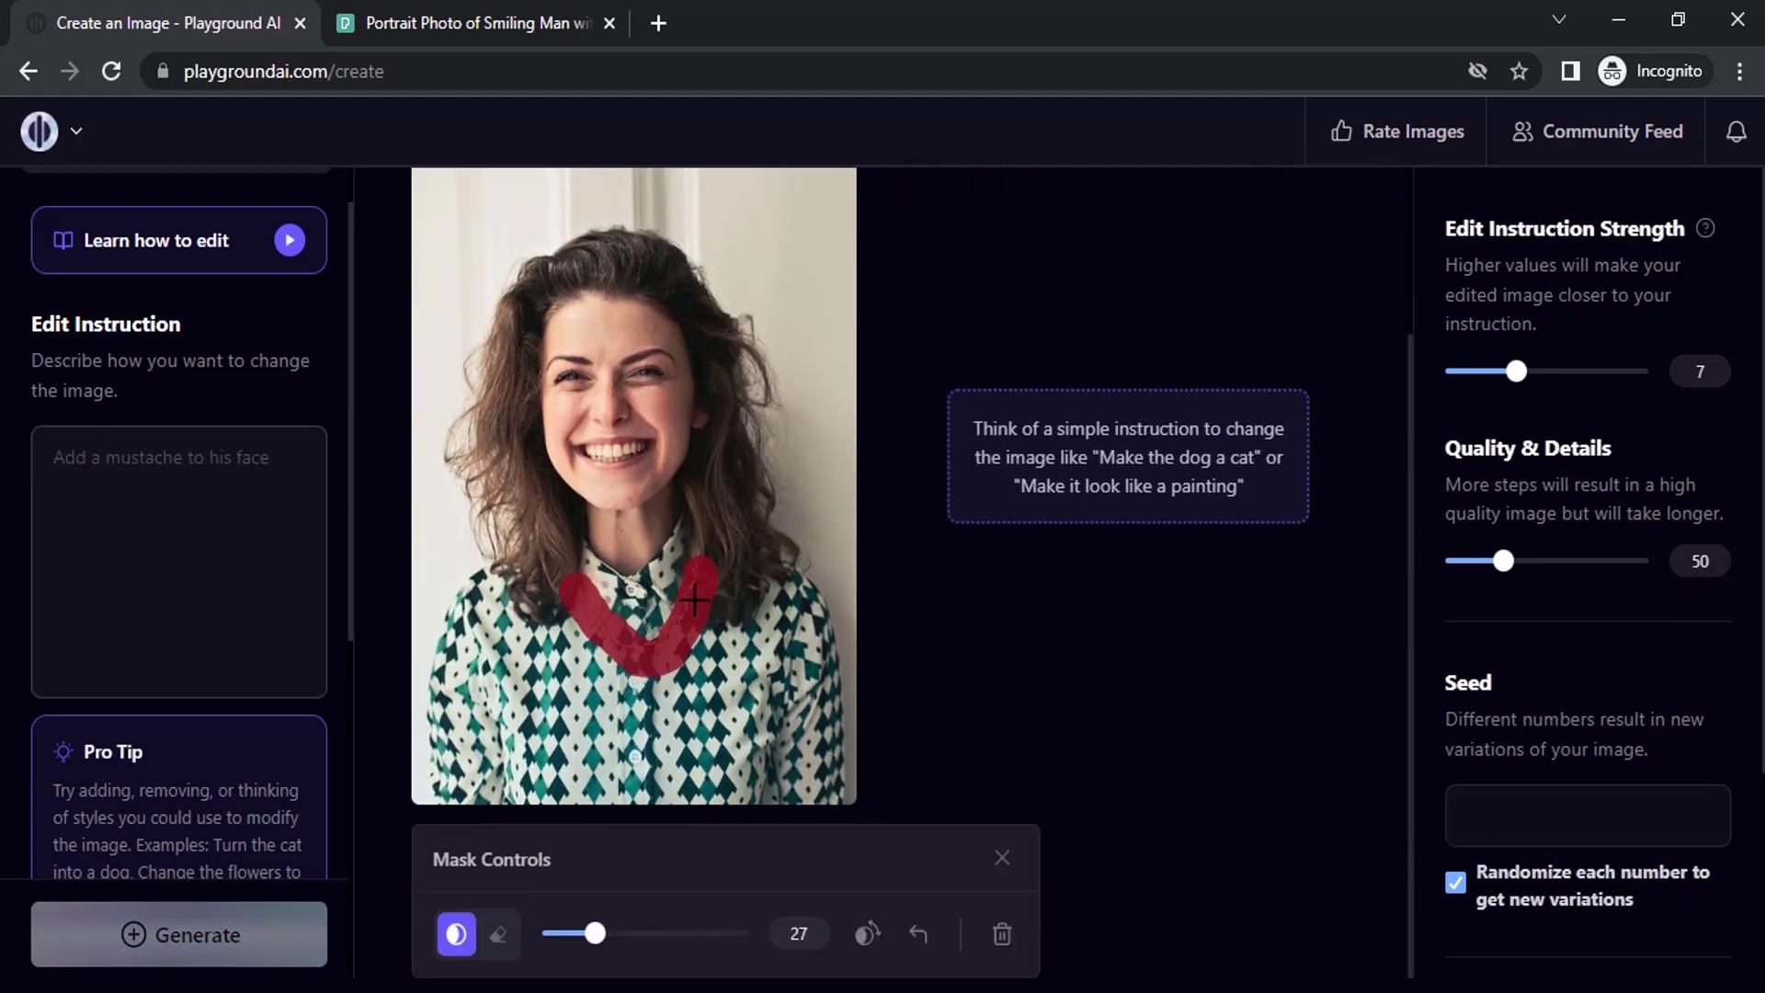
click(143, 450)
text(cha)
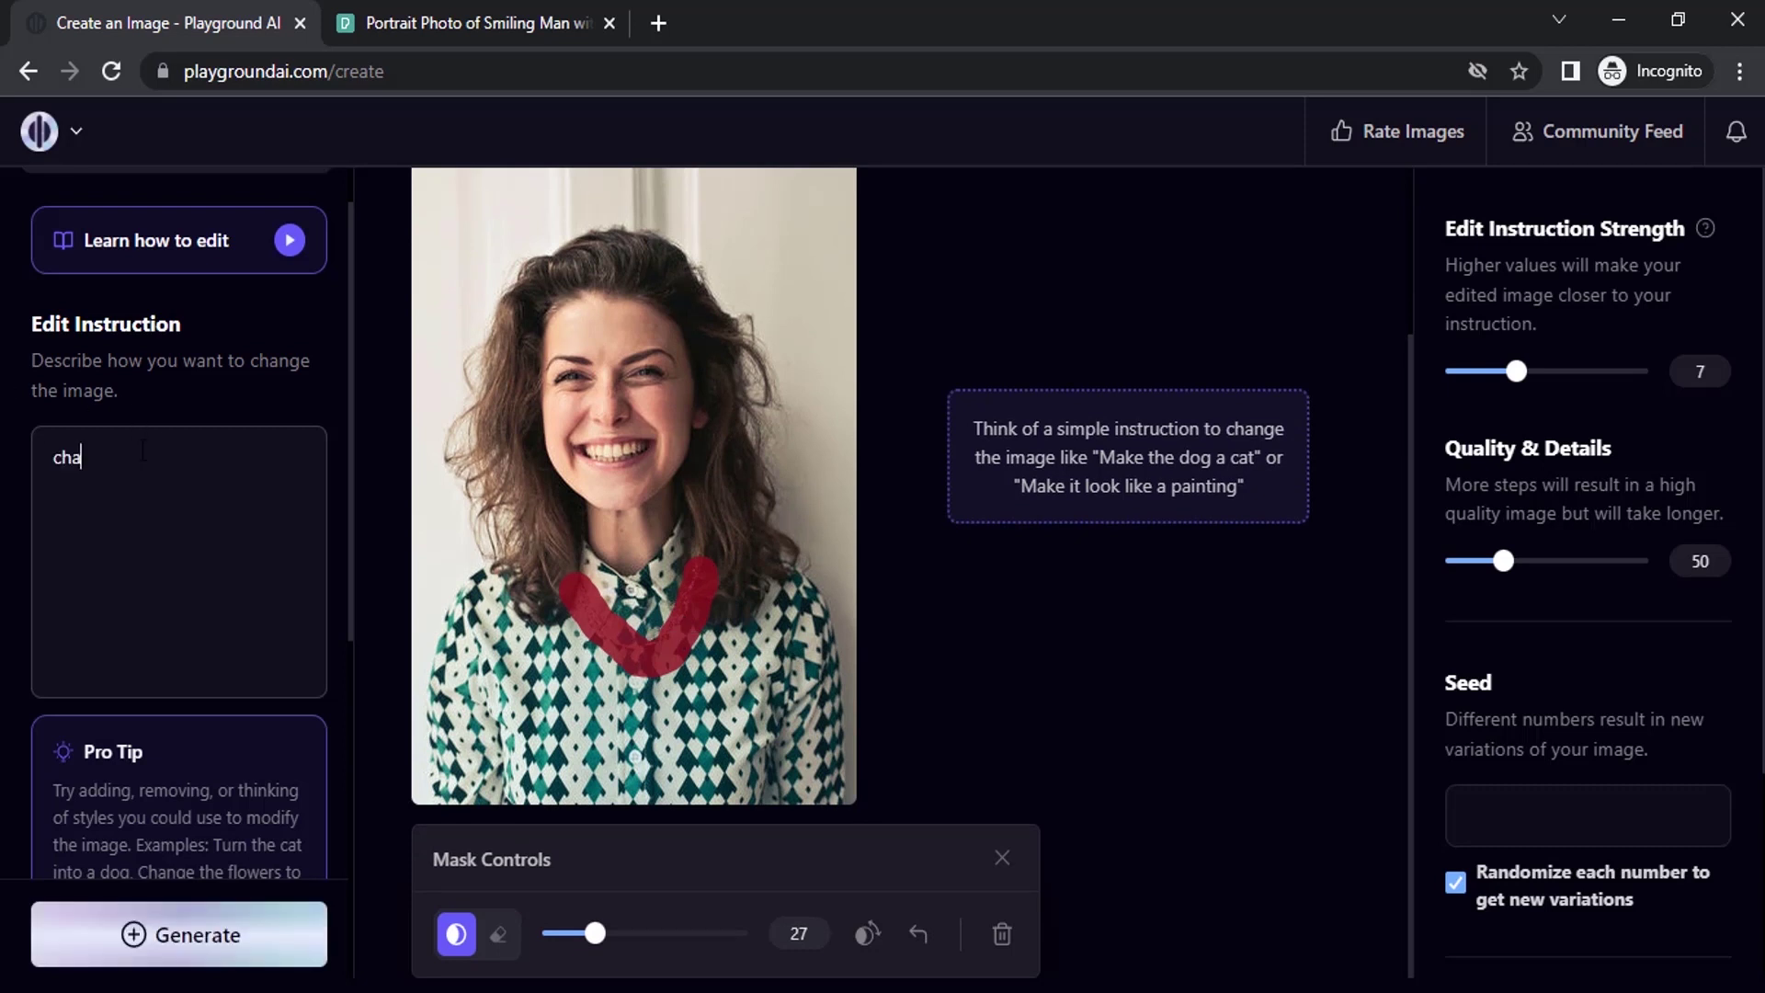
text(nge the color of necklace to urle)
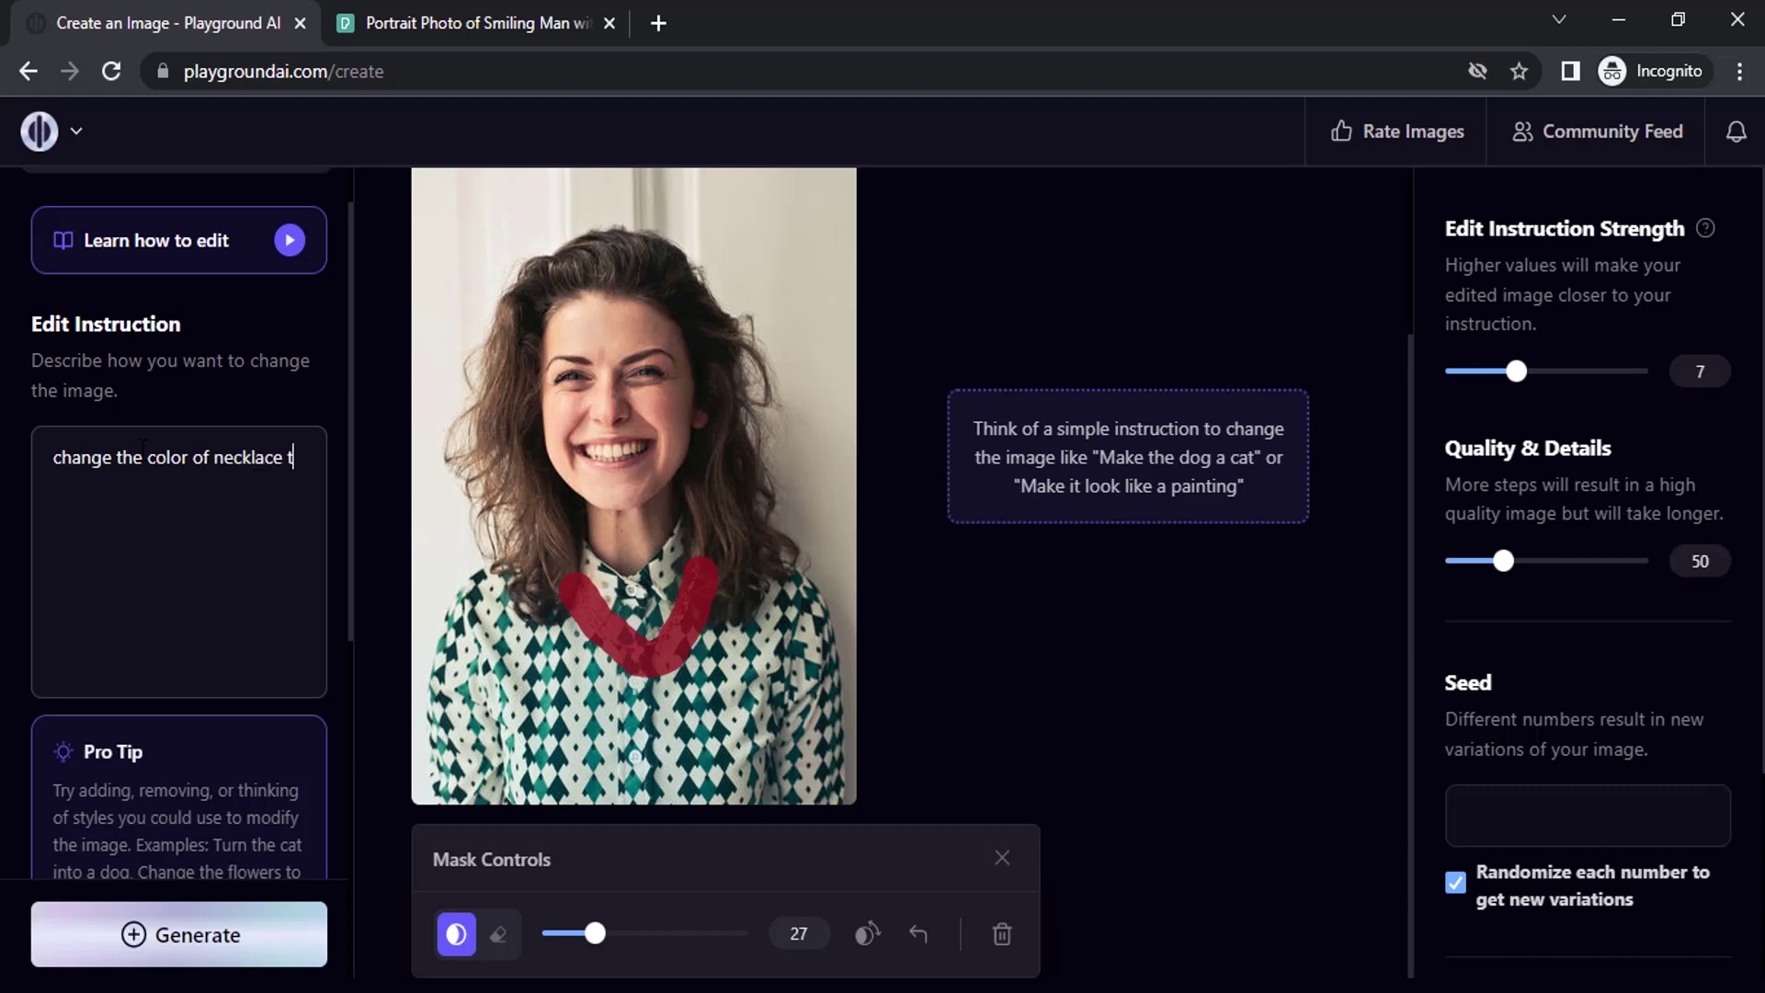
key(BackSpace)
key(BackSpace)
key(BackSpace)
key(BackSpace)
text(purple)
key(ctrl+Return)
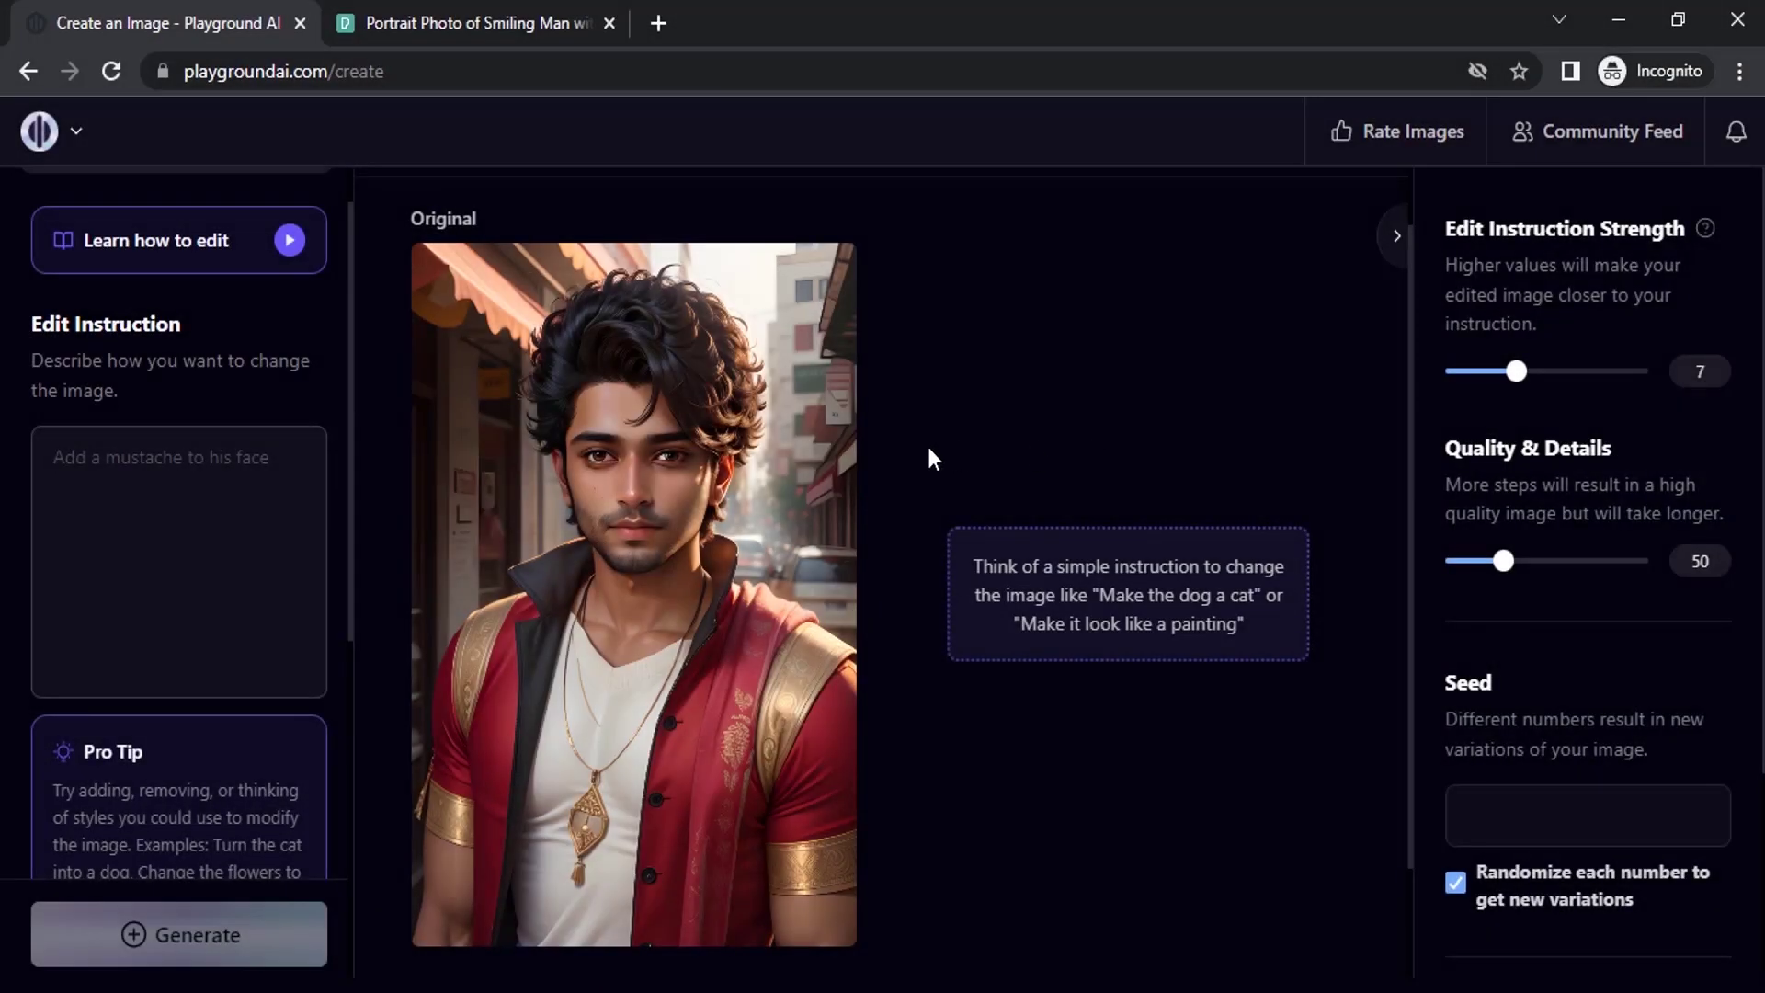
Generate an edit of the man's portrait with the instruction 'add a suit'
mouse_move(687, 454)
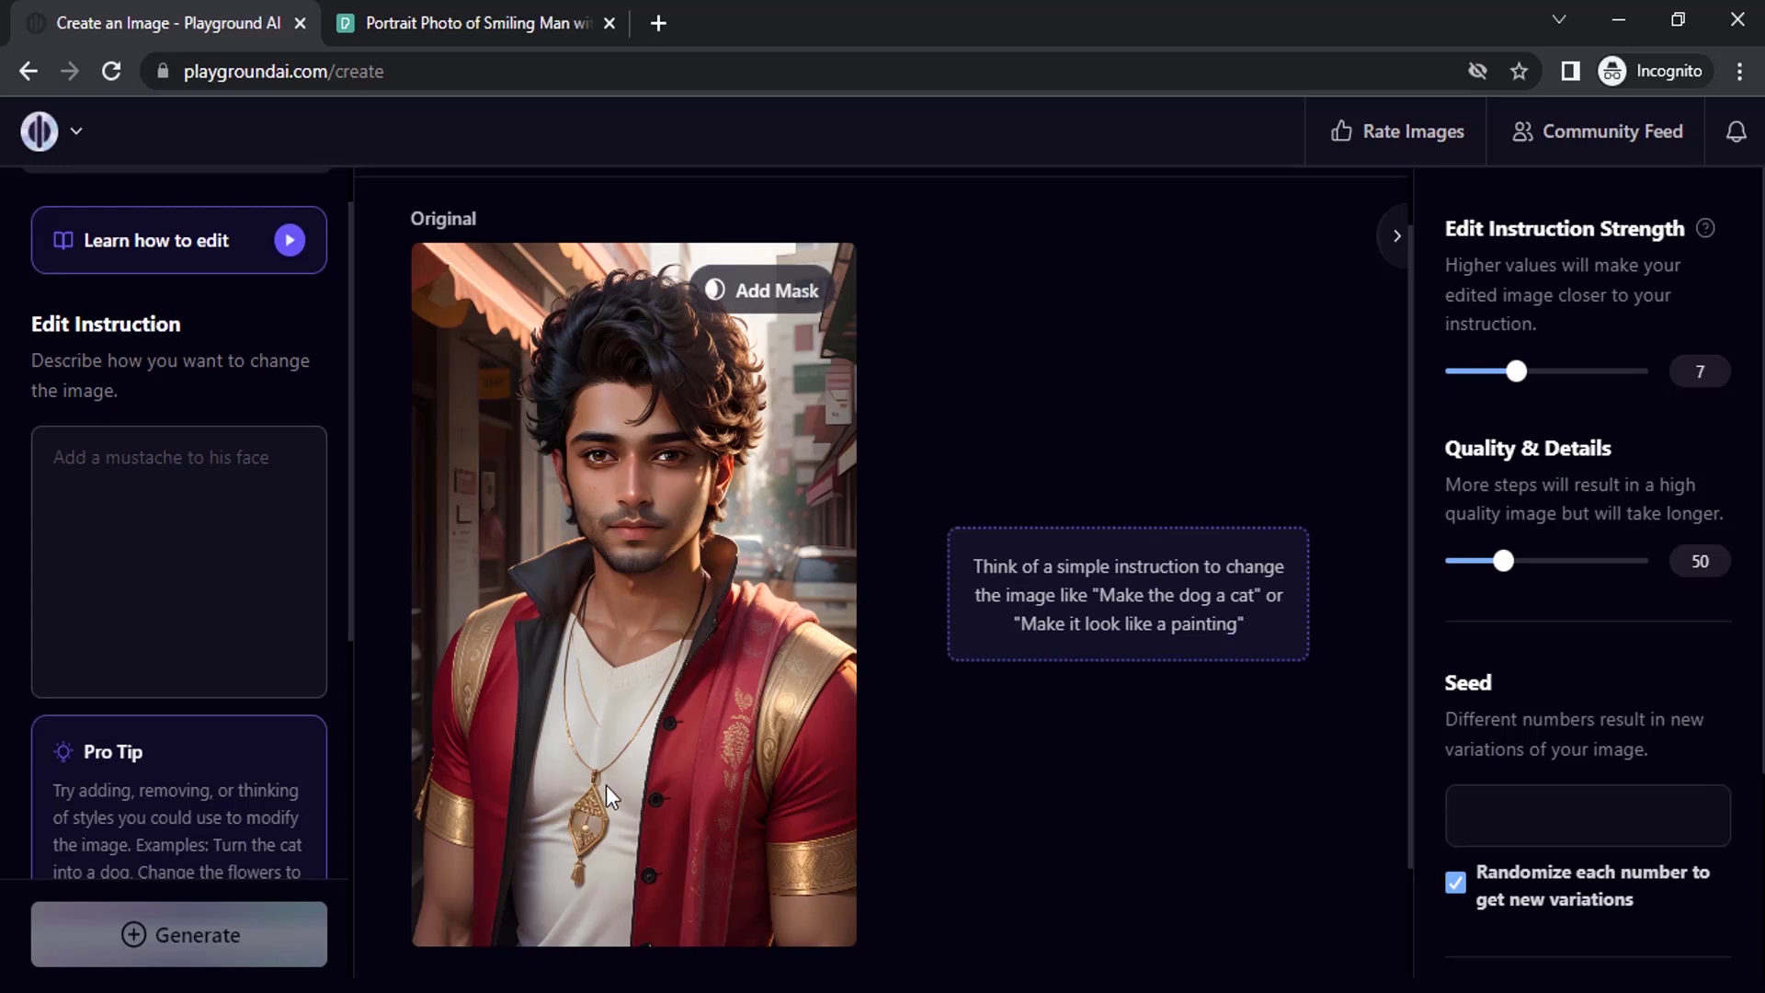
mouse_move(675, 660)
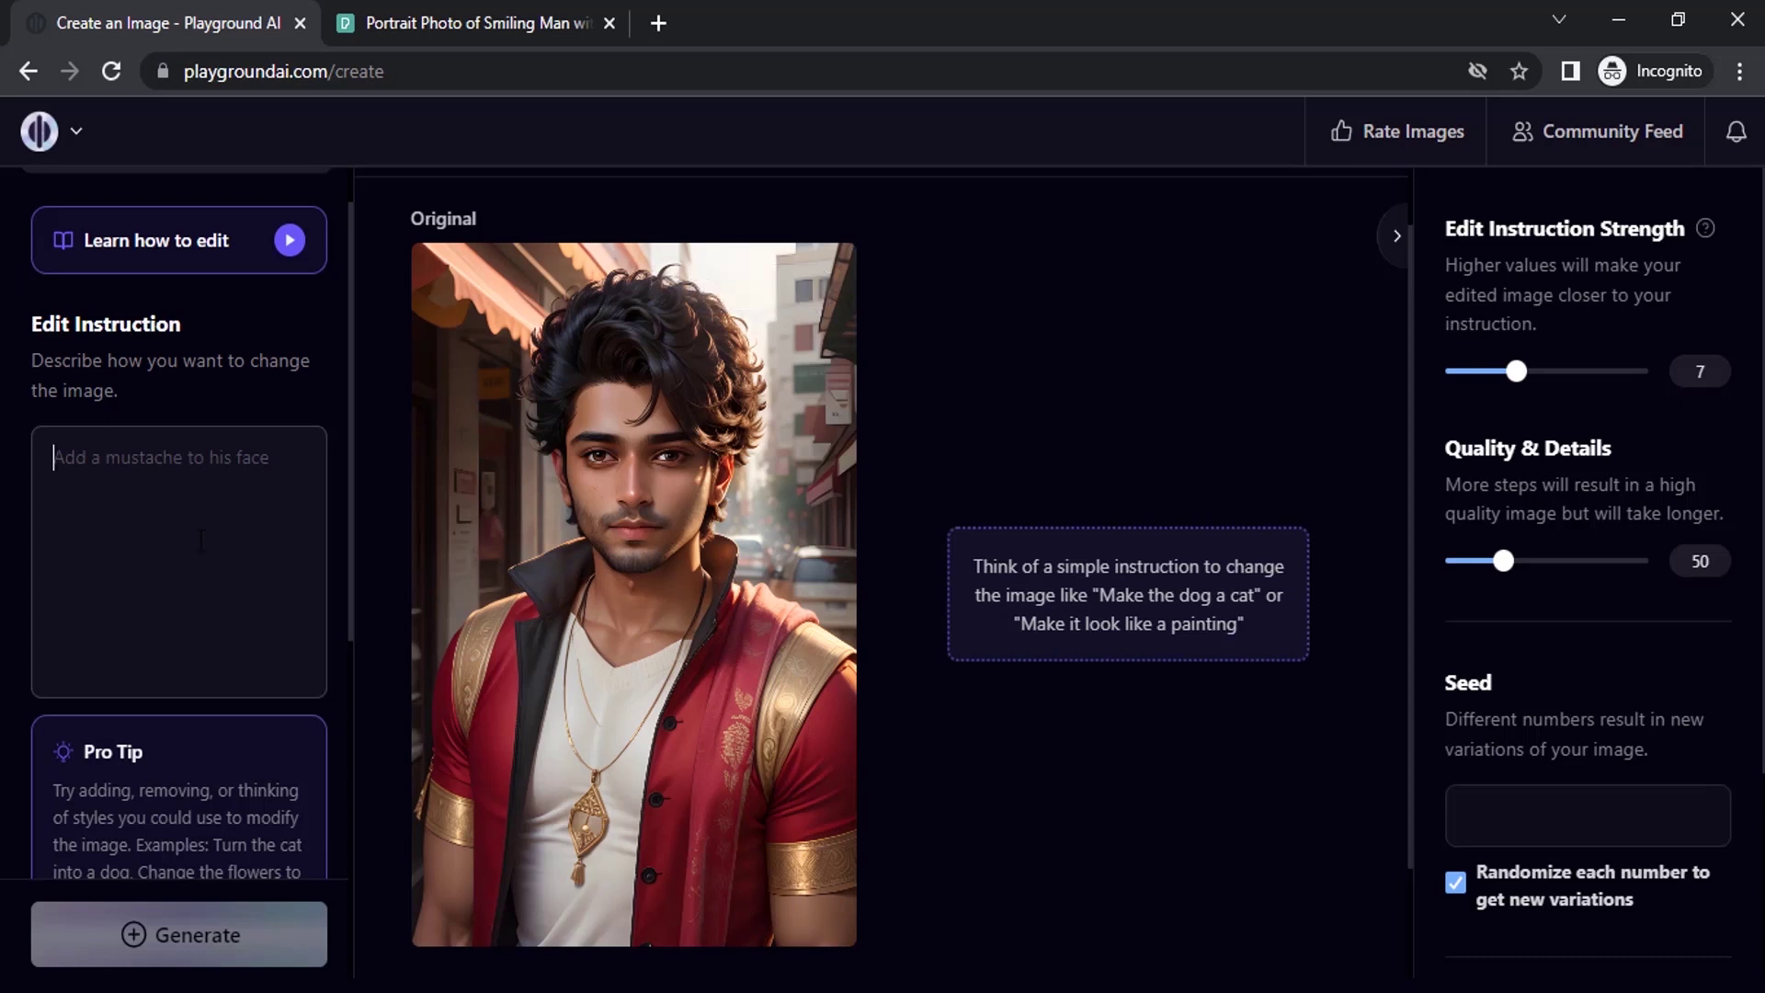
text(add a suit)
click(202, 934)
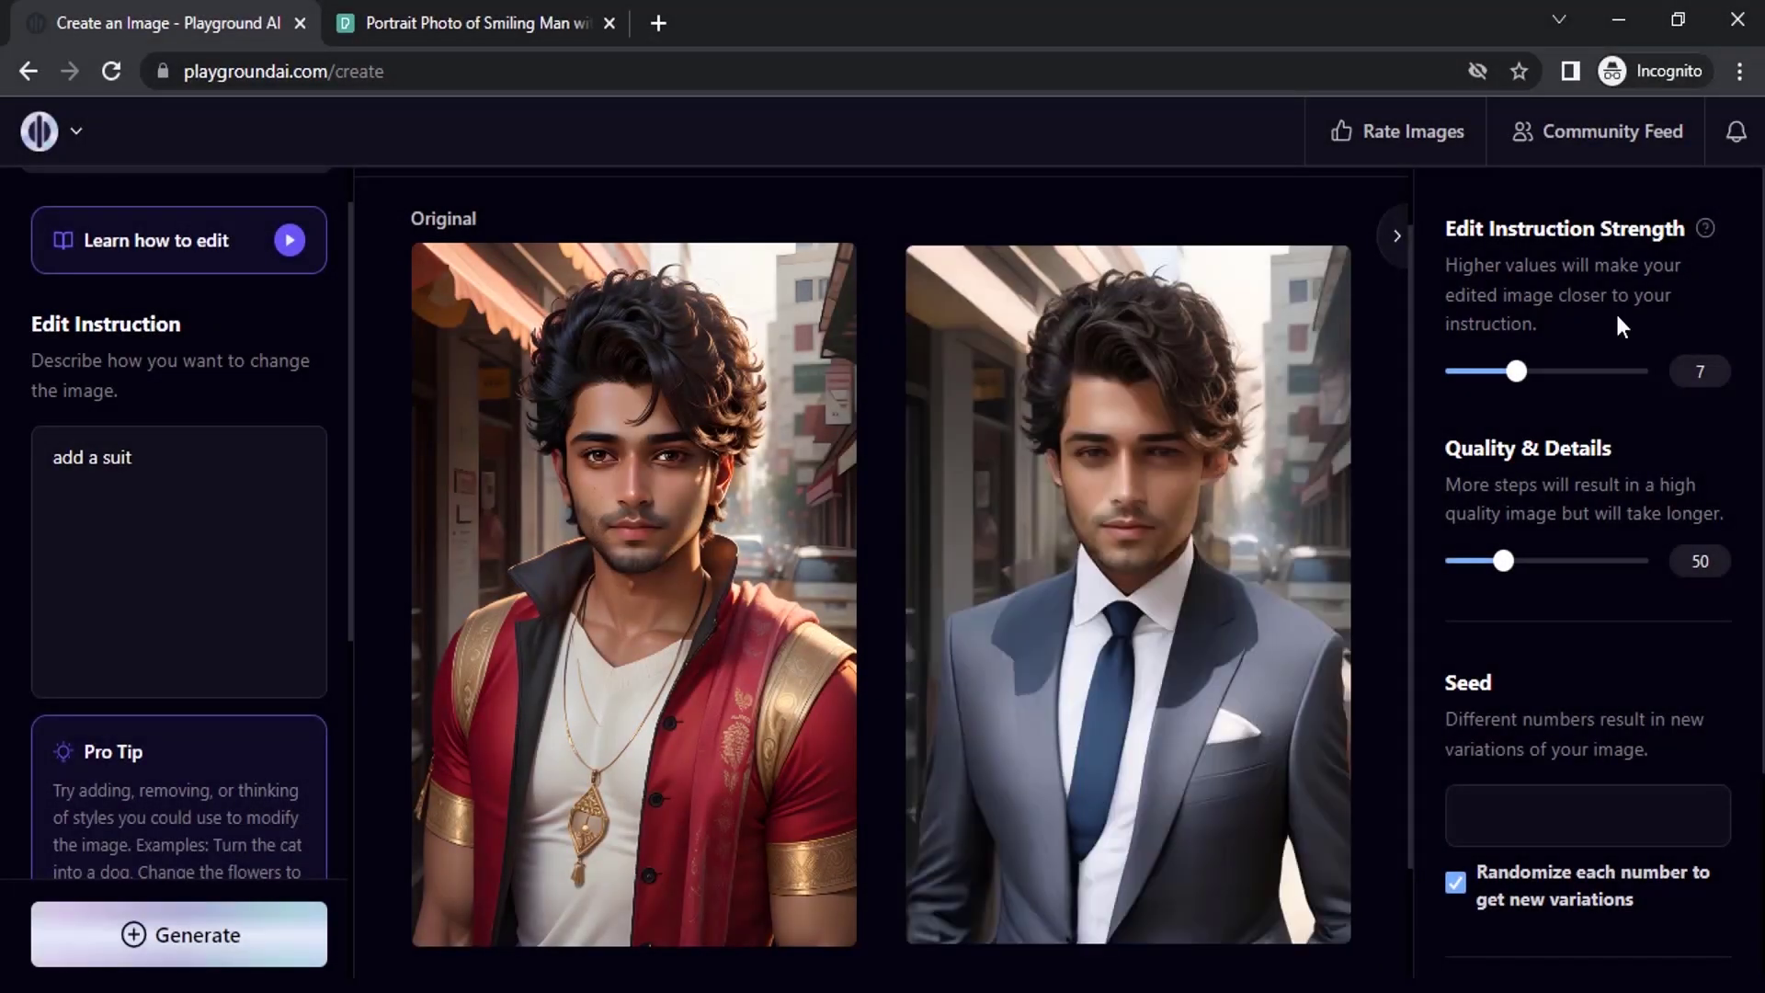
mouse_move(1092, 426)
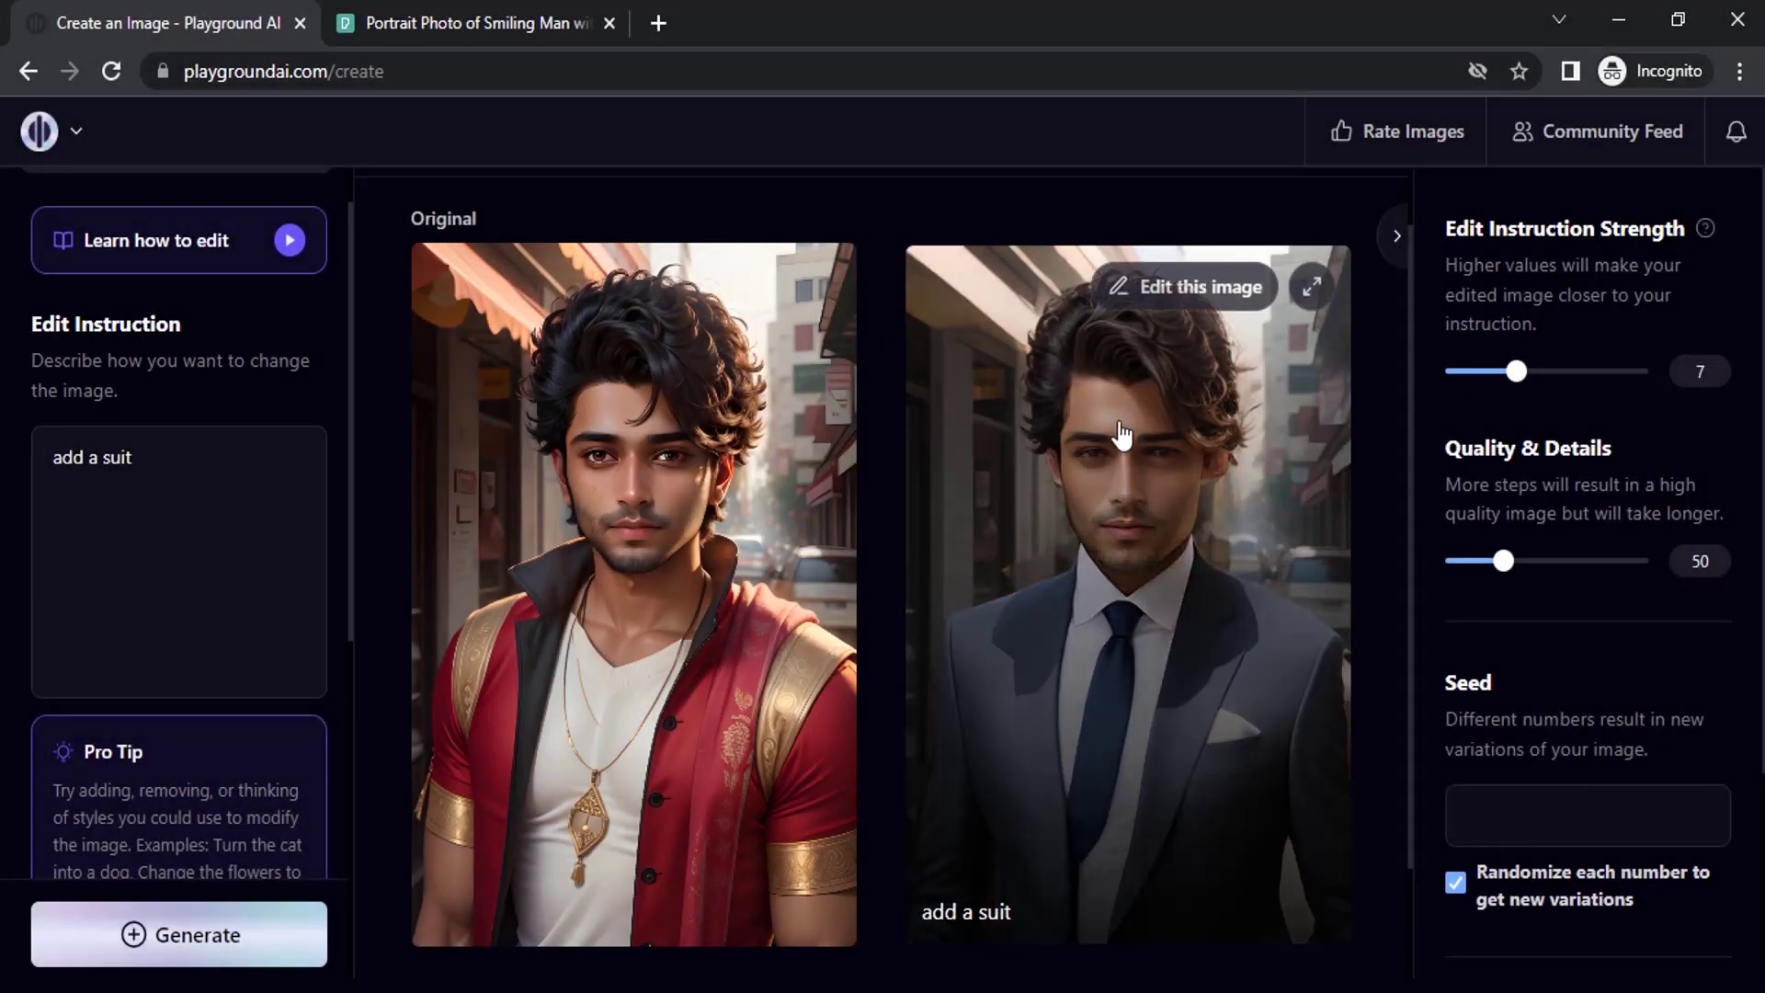